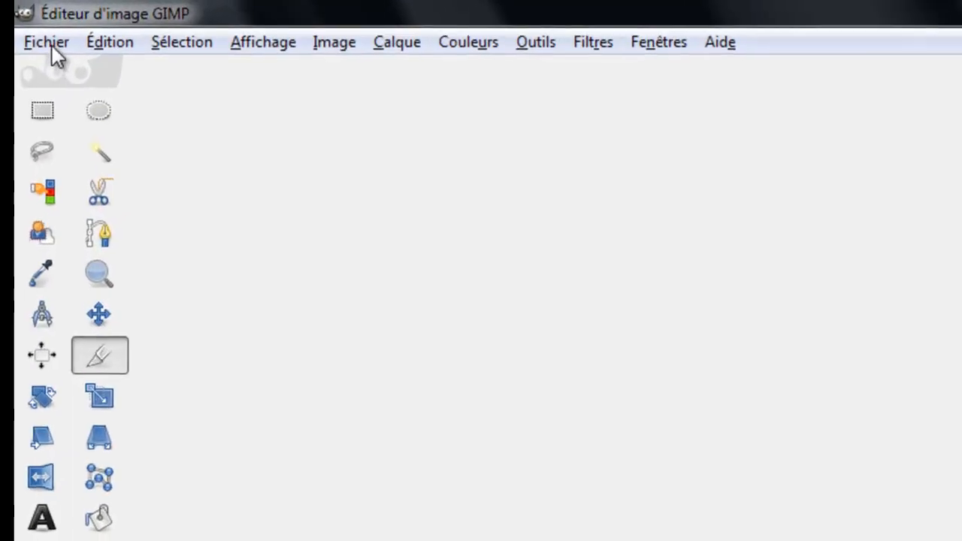
# Start a new image using the 640x480 template
pyautogui.click(146, 17)
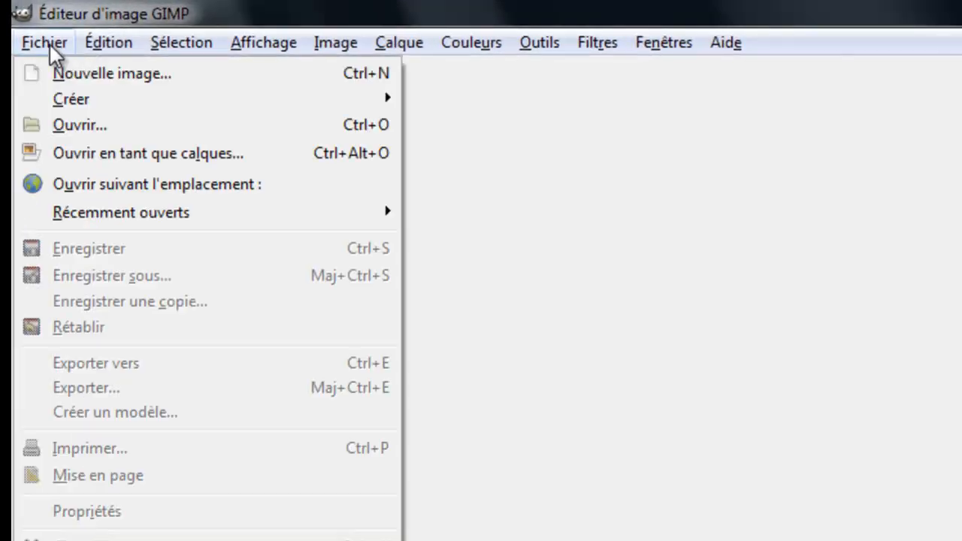
pyautogui.click(100, 78)
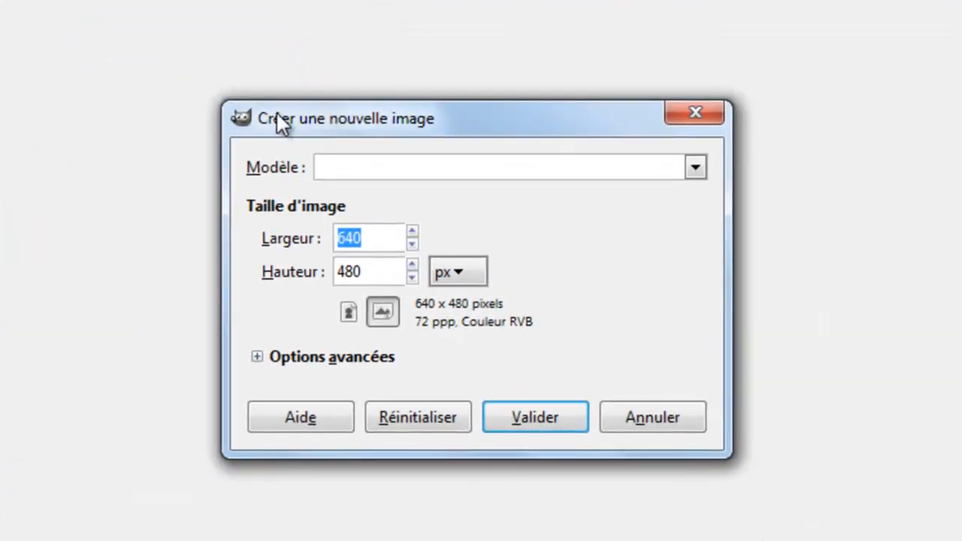
pyautogui.click(696, 170)
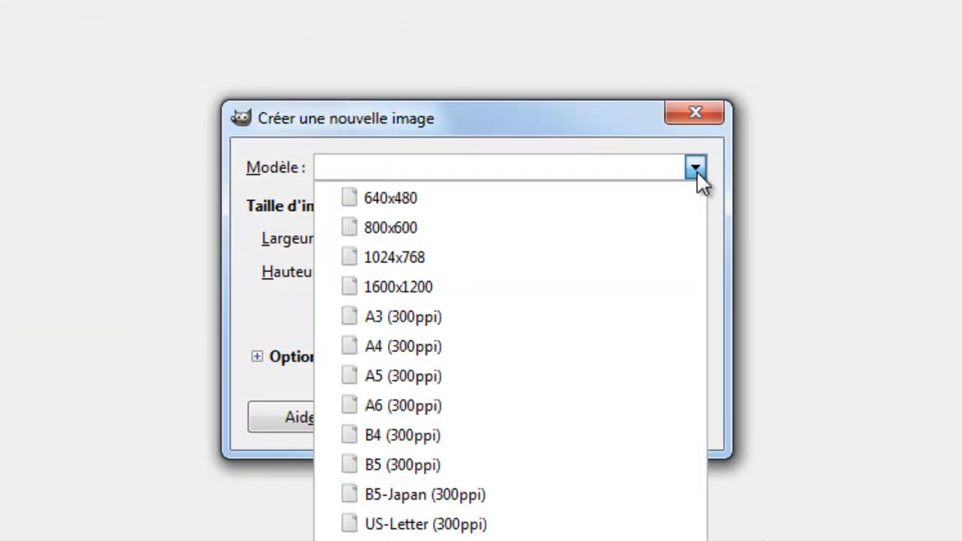
pyautogui.click(381, 200)
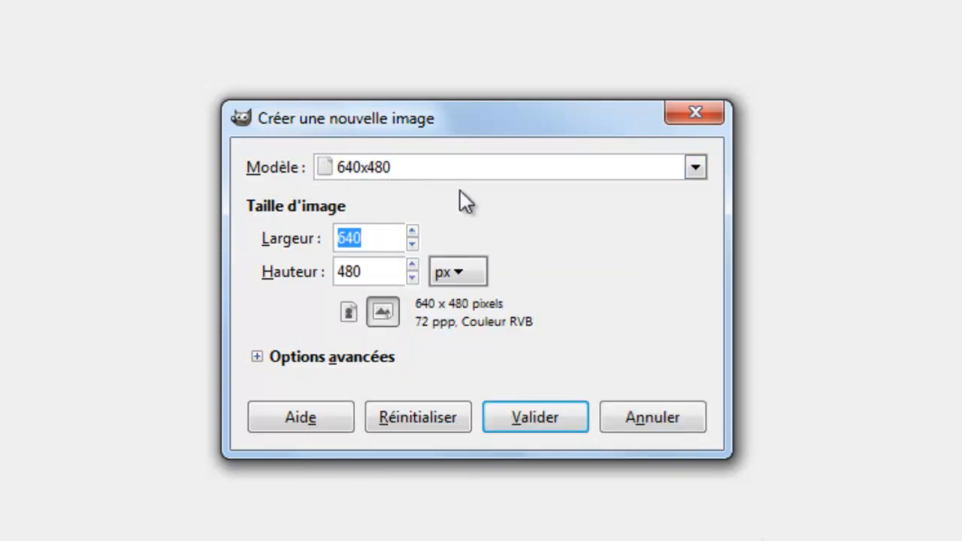
# Set the new image's advanced fill option to Transparence and create the image
pyautogui.click(256, 357)
pyautogui.click(256, 356)
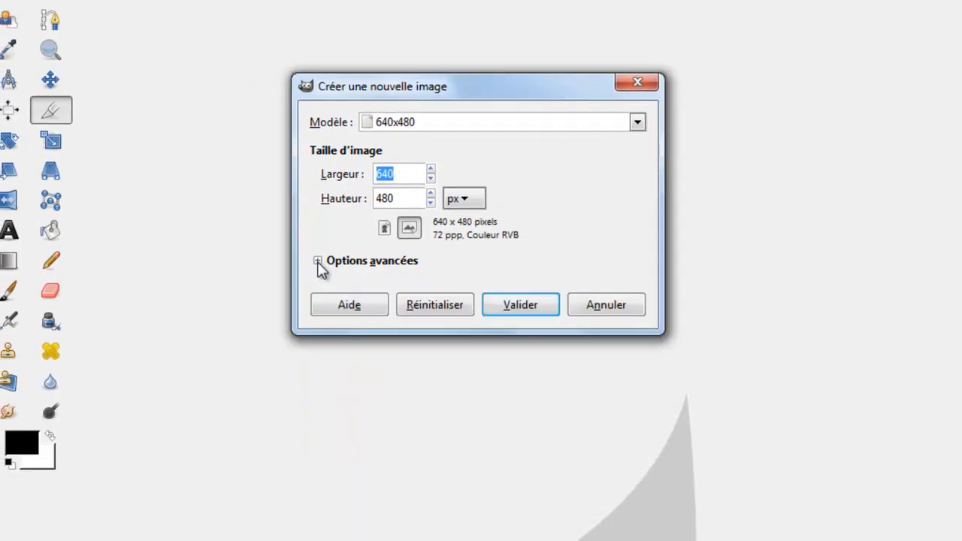
pyautogui.click(318, 262)
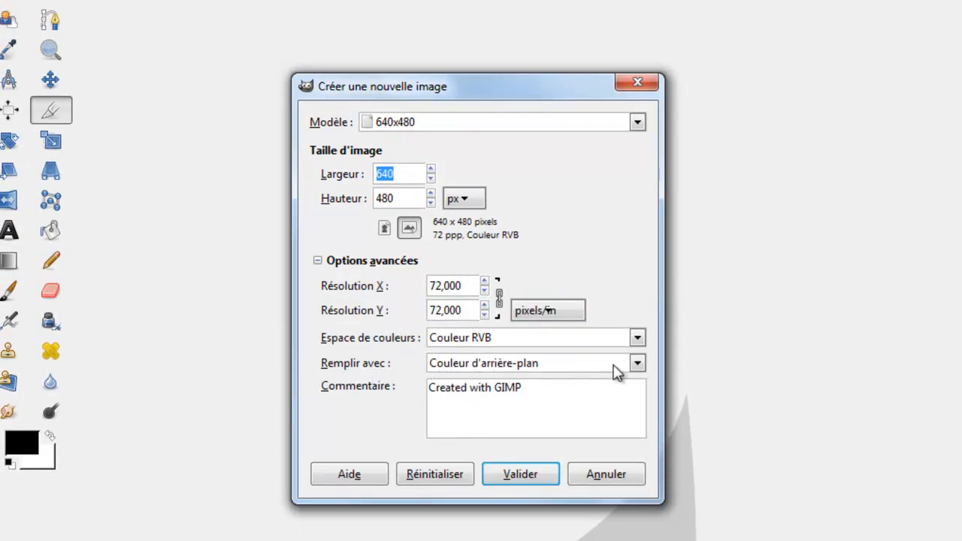
pyautogui.click(638, 365)
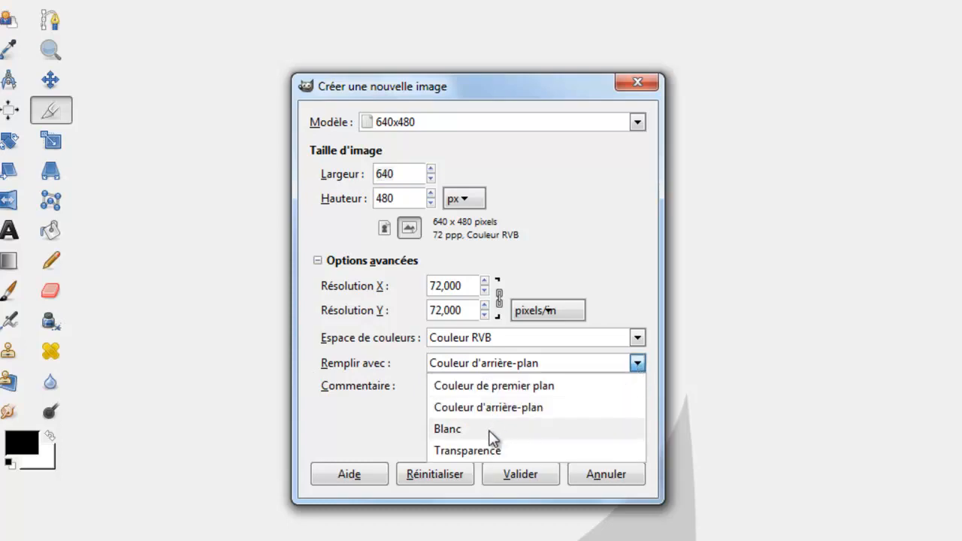
pyautogui.click(492, 451)
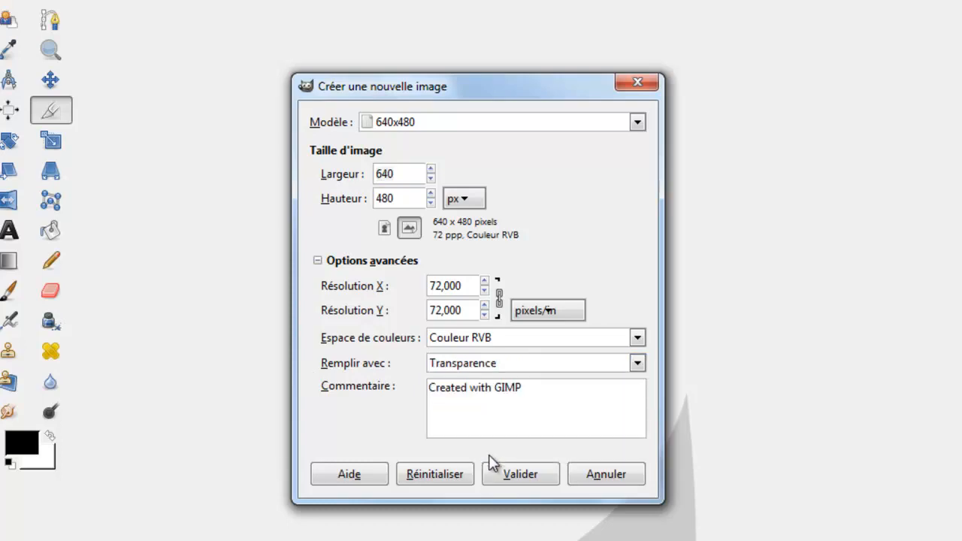
pyautogui.click(522, 475)
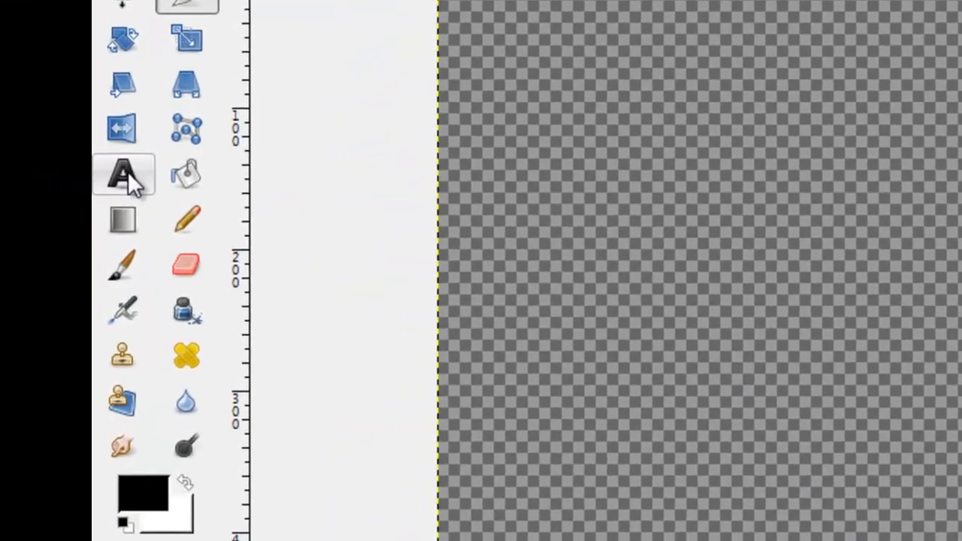
# Add a text layer on the canvas with the first name on one line and "Clicandzoomphoto.fr" on the line below
pyautogui.click(128, 171)
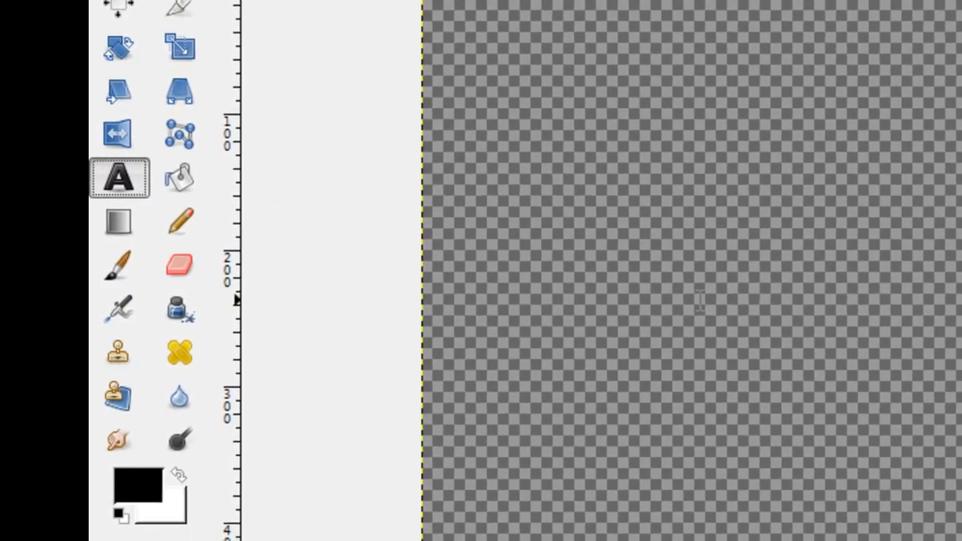
pyautogui.click(700, 294)
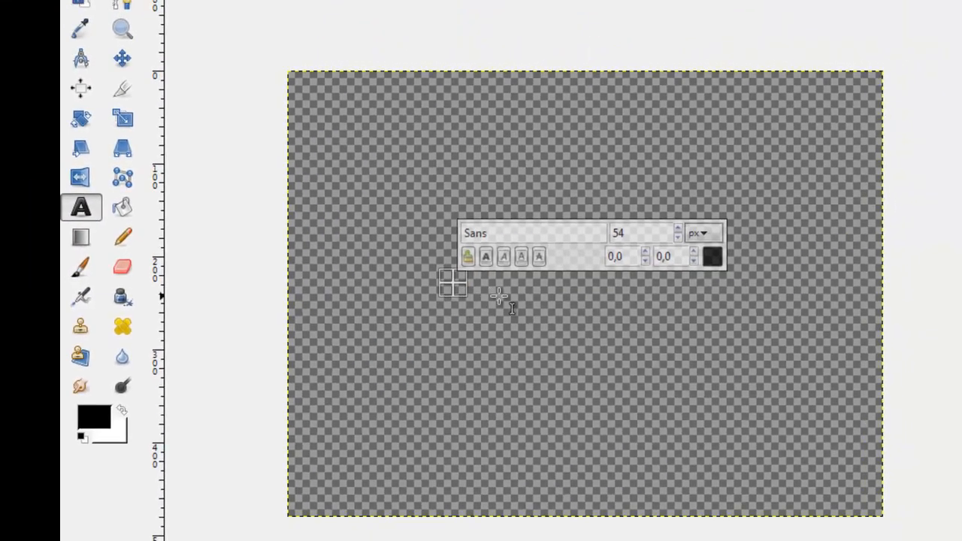
pyautogui.write('C')
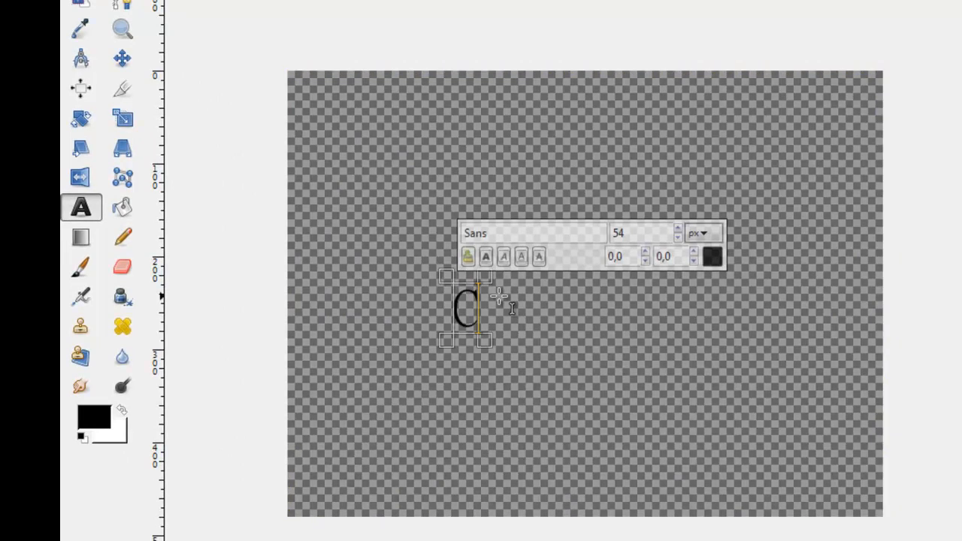
pyautogui.write('har')
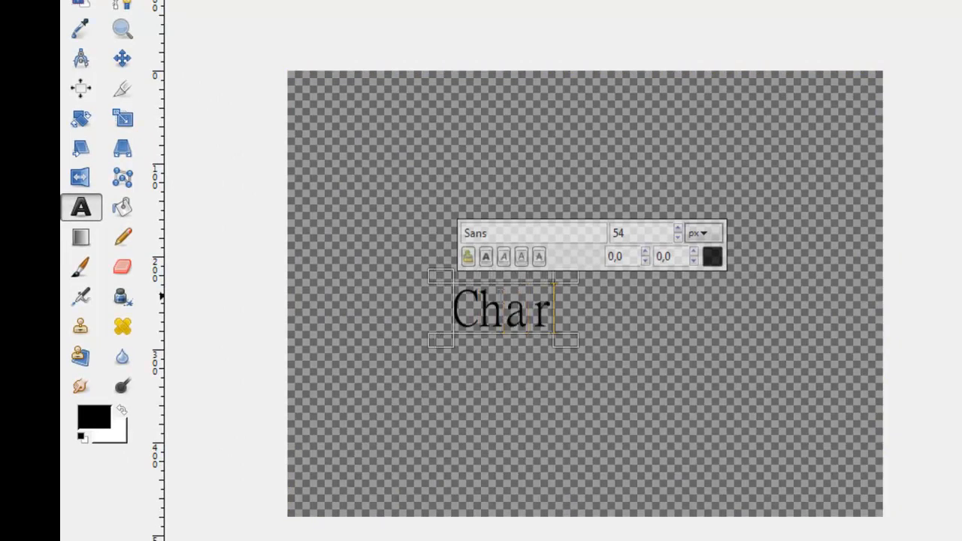
pyautogui.write('lie')
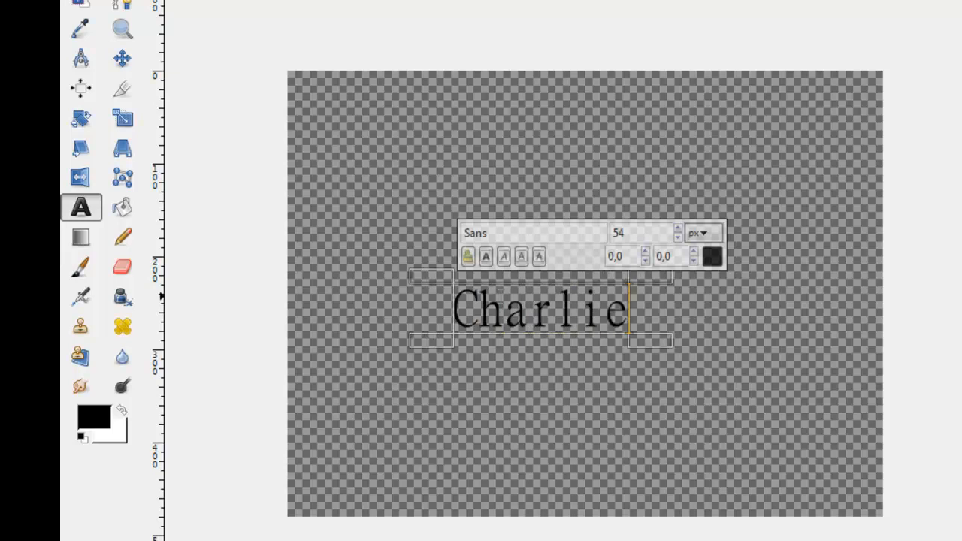
pyautogui.press('Return')
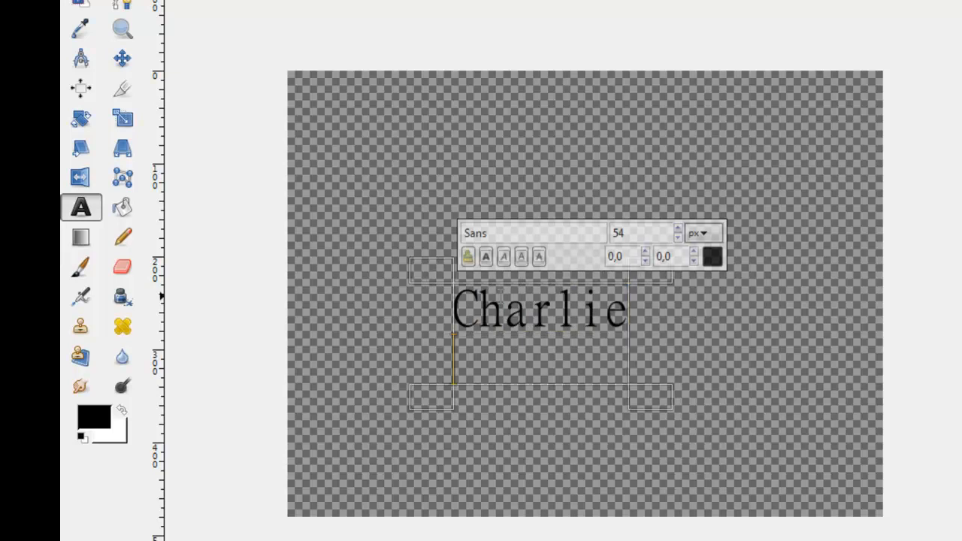
pyautogui.write('Cli')
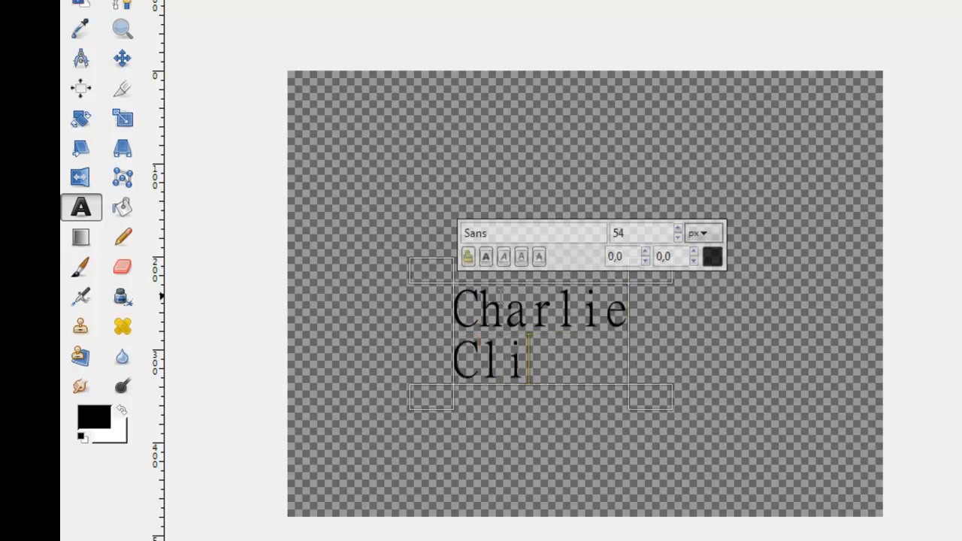
pyautogui.write('ca')
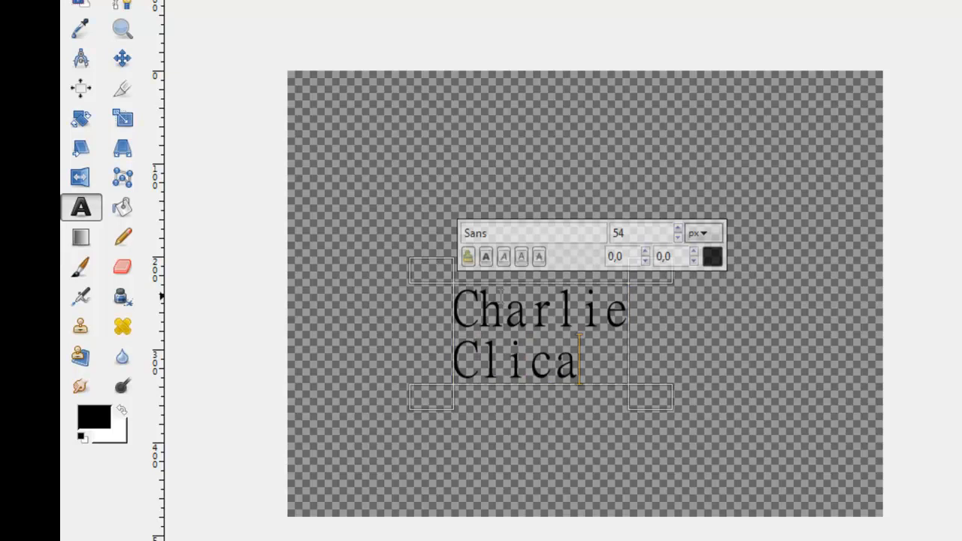
pyautogui.write('ndzoom')
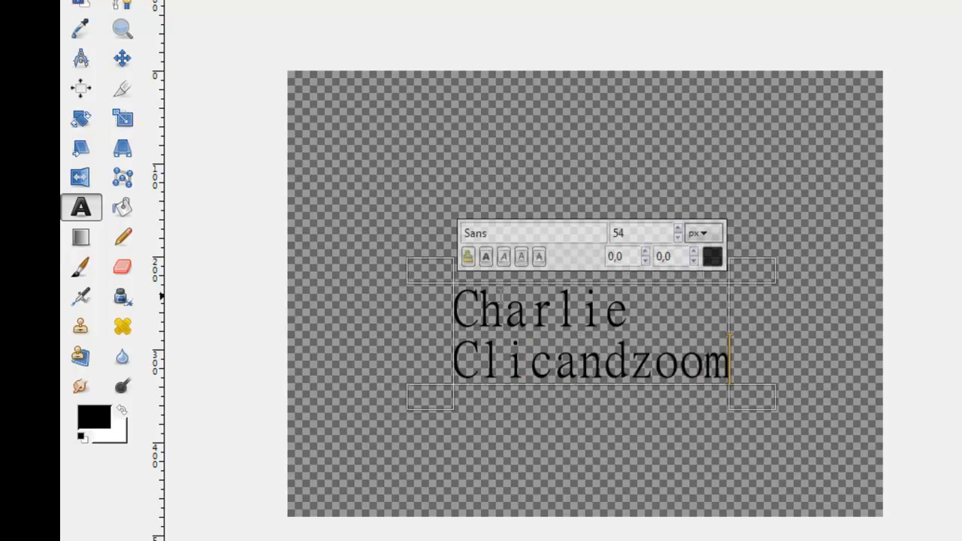
pyautogui.write('photo')
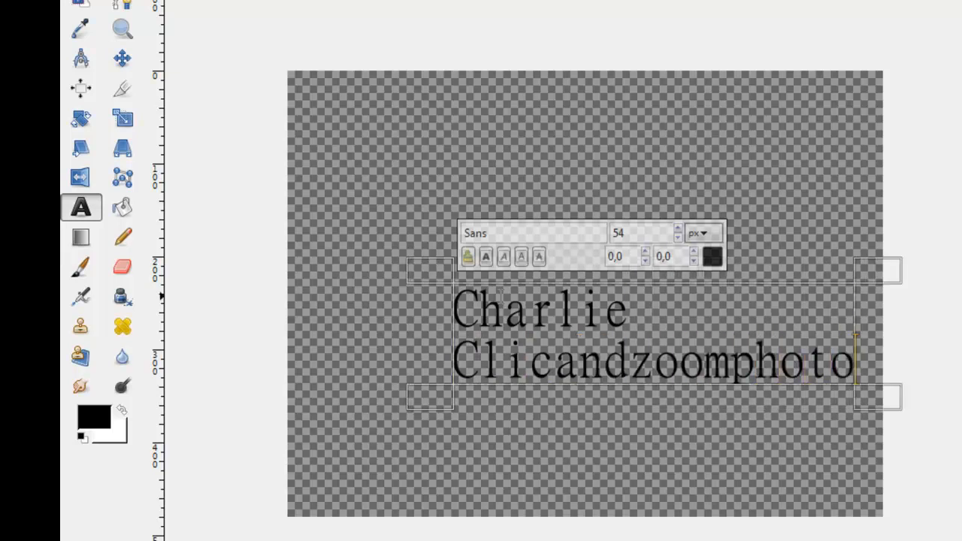
pyautogui.write('.')
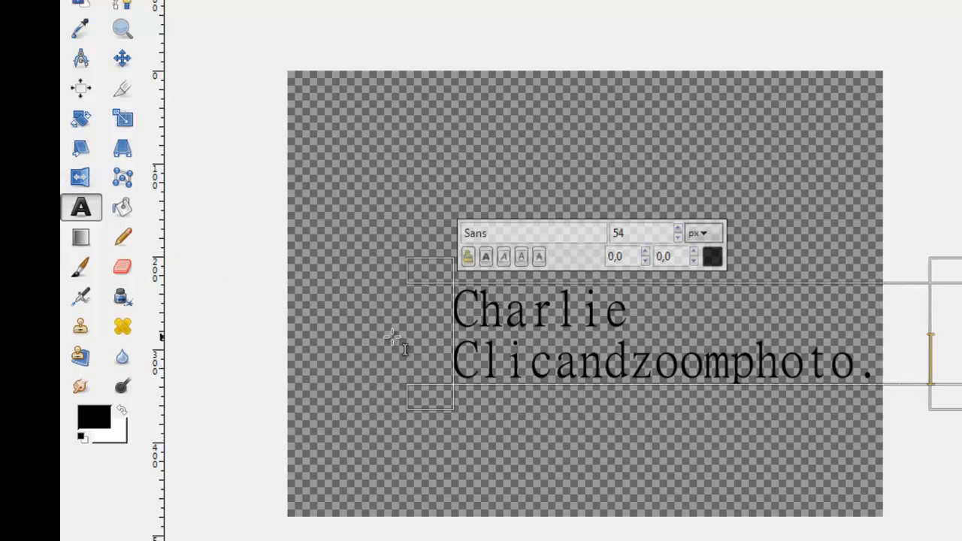
# Resize the text box by extending its left side, pulling its right side inside the image and adjusting its height
pyautogui.moveTo(425, 333); pyautogui.dragTo(303, 329)
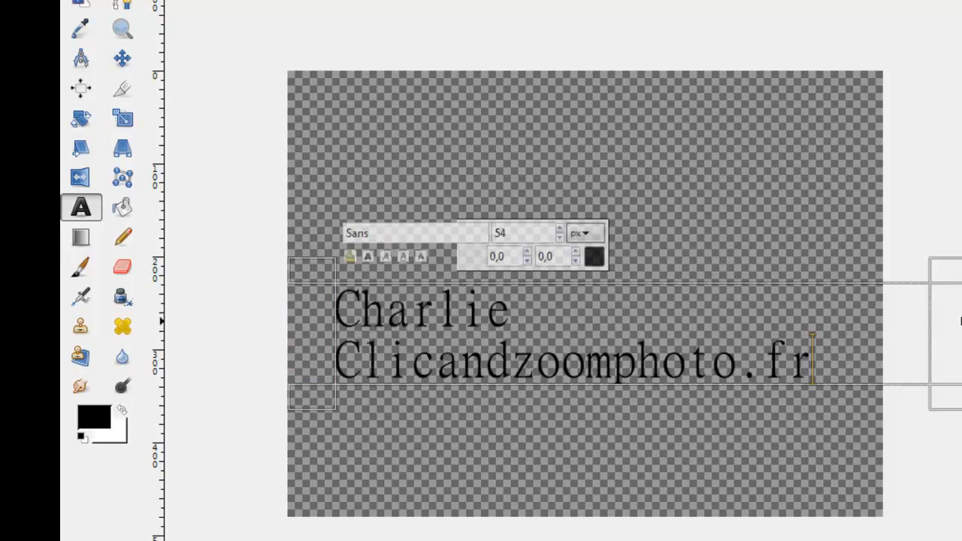
pyautogui.moveTo(952, 326); pyautogui.dragTo(834, 325)
pyautogui.moveTo(586, 284); pyautogui.dragTo(653, 290)
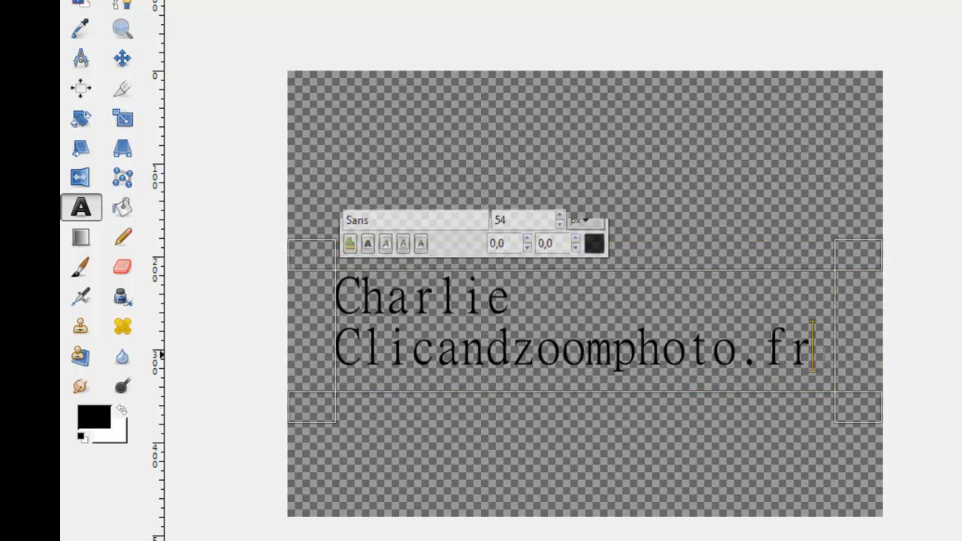
# Make both lines of the text bold and set their size to 47 px
pyautogui.moveTo(812, 346); pyautogui.dragTo(275, 306)
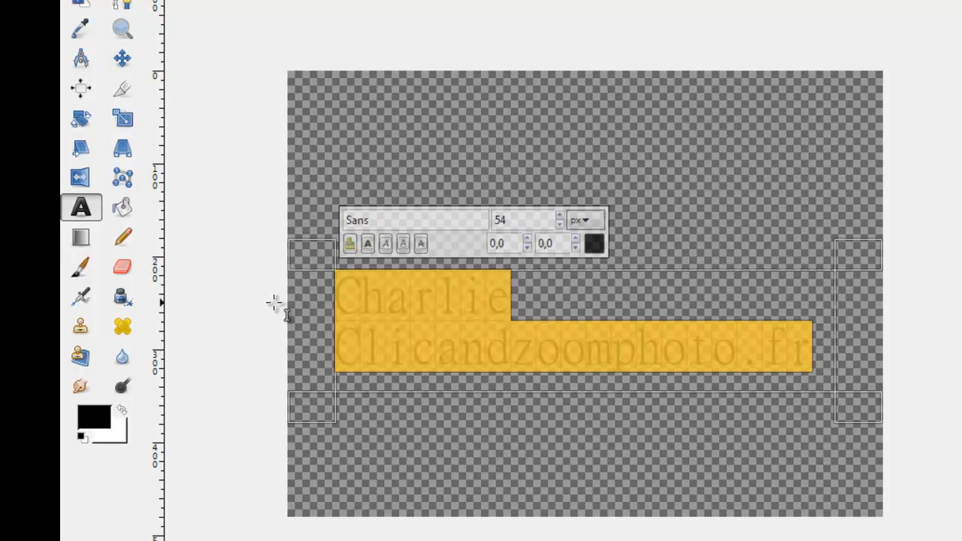
pyautogui.click(369, 244)
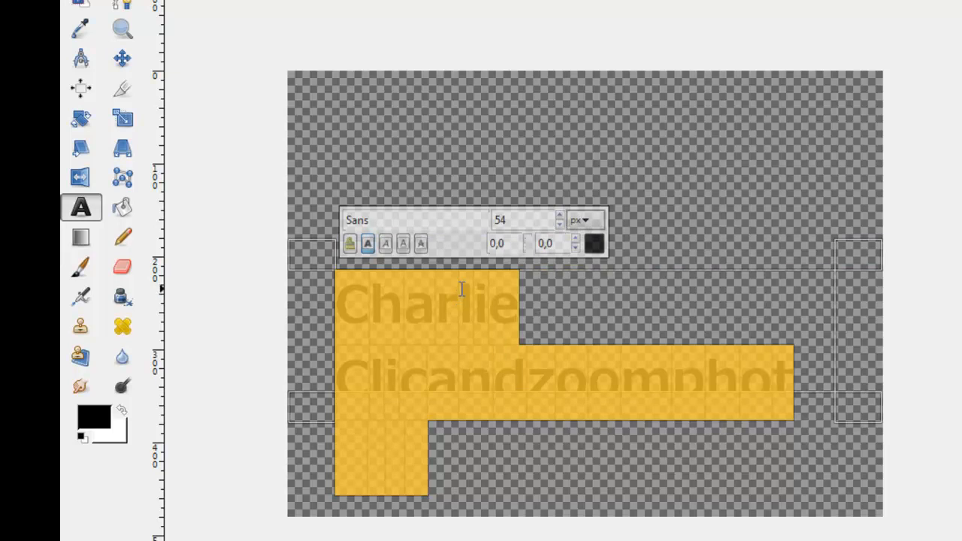
pyautogui.click(558, 227)
pyautogui.click(559, 227)
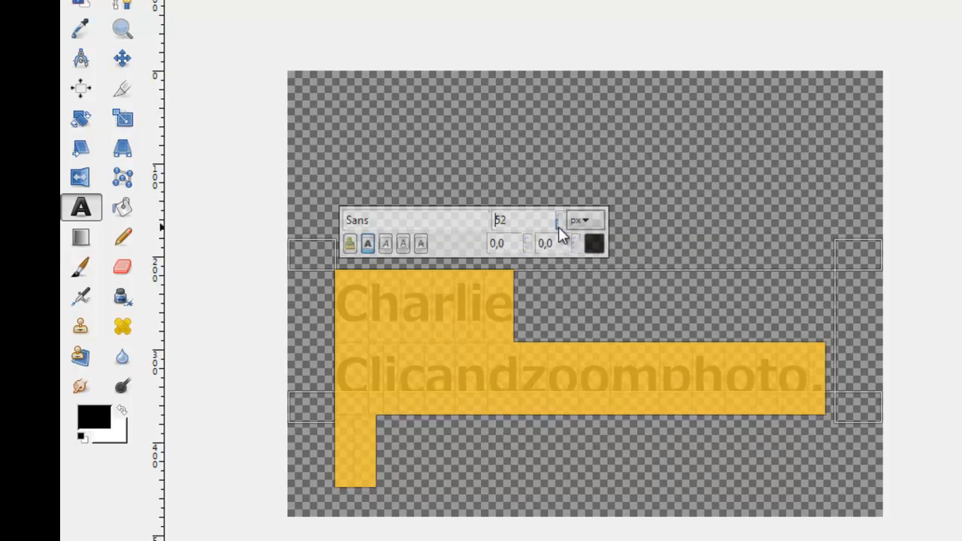
pyautogui.click(558, 227)
pyautogui.click(558, 228)
pyautogui.click(559, 228)
pyautogui.click(559, 228)
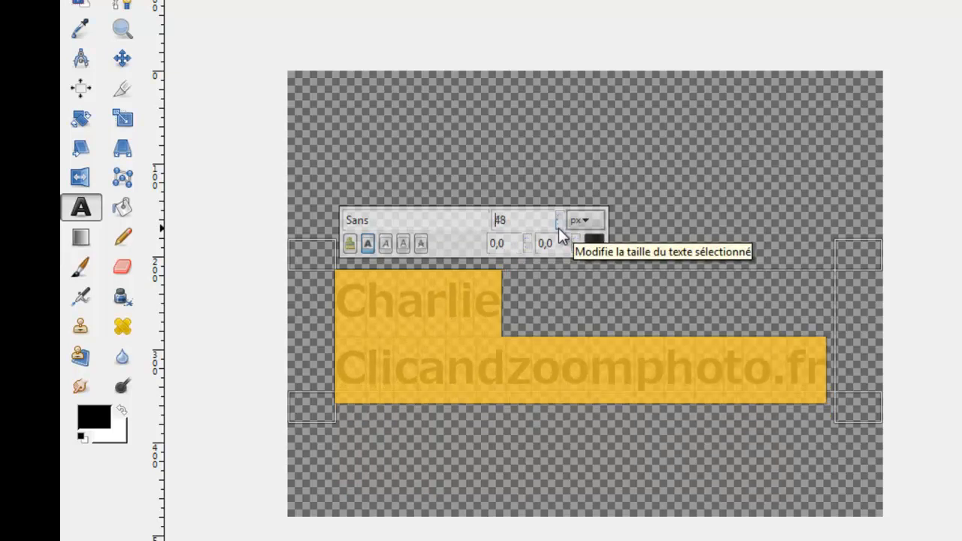
pyautogui.click(558, 228)
pyautogui.click(545, 303)
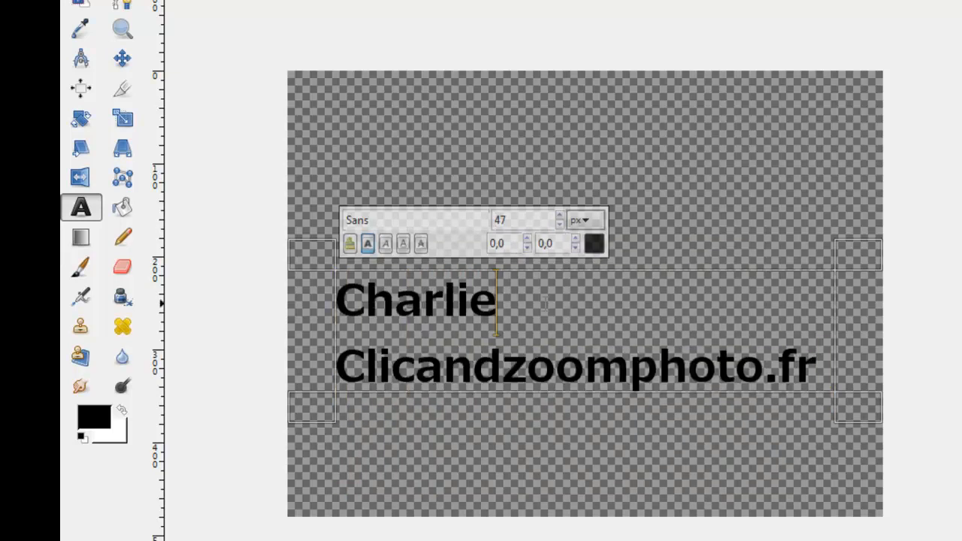
# Set the size of the first-name line alone to 50 px
pyautogui.moveTo(544, 303); pyautogui.dragTo(319, 300)
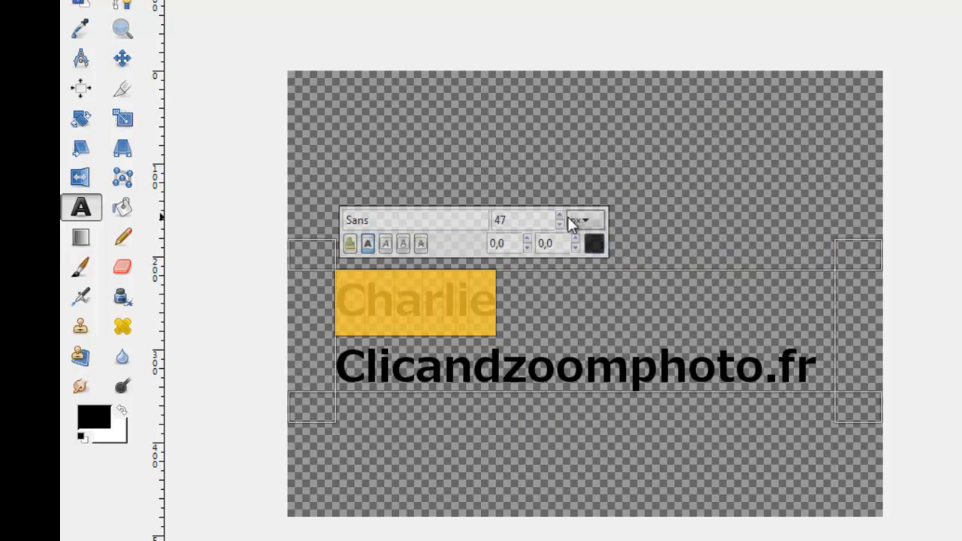
pyautogui.click(560, 215)
pyautogui.click(560, 215)
pyautogui.click(560, 215)
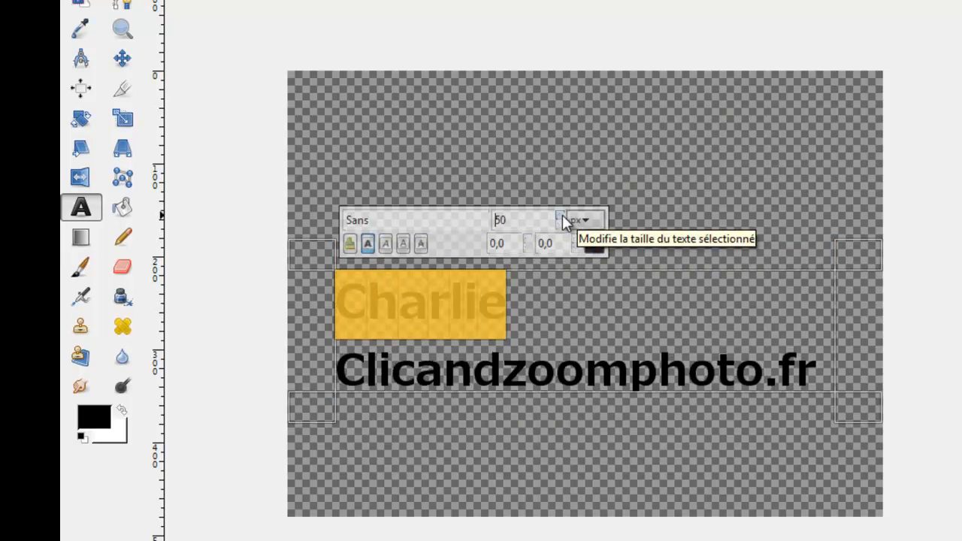
pyautogui.click(551, 331)
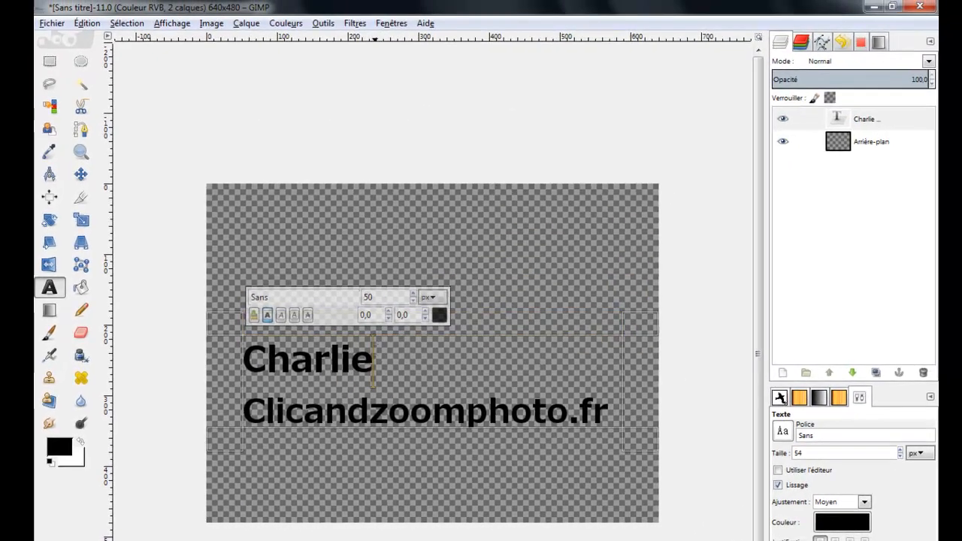
# Colour the first-name line red (f60909)
pyautogui.moveTo(373, 361); pyautogui.dragTo(242, 361)
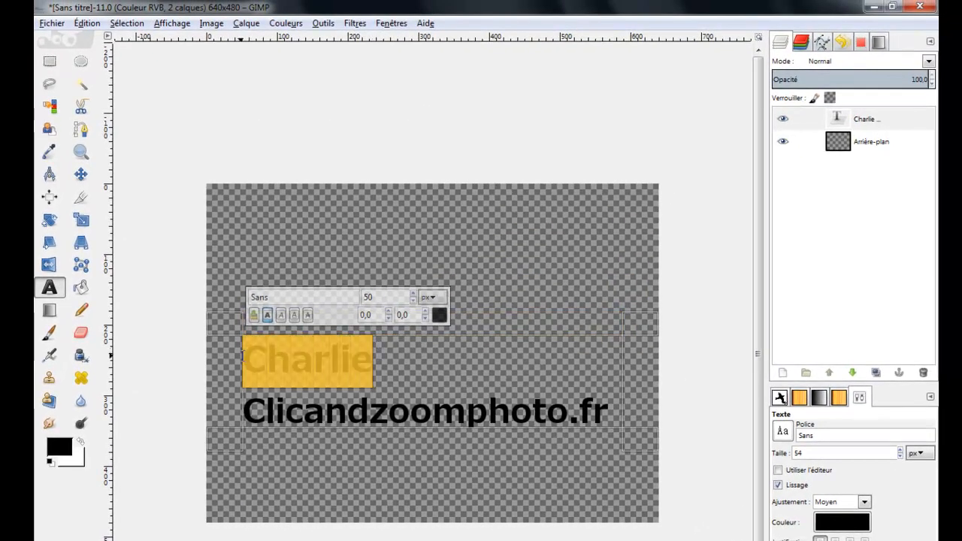
pyautogui.click(440, 315)
pyautogui.click(190, 92)
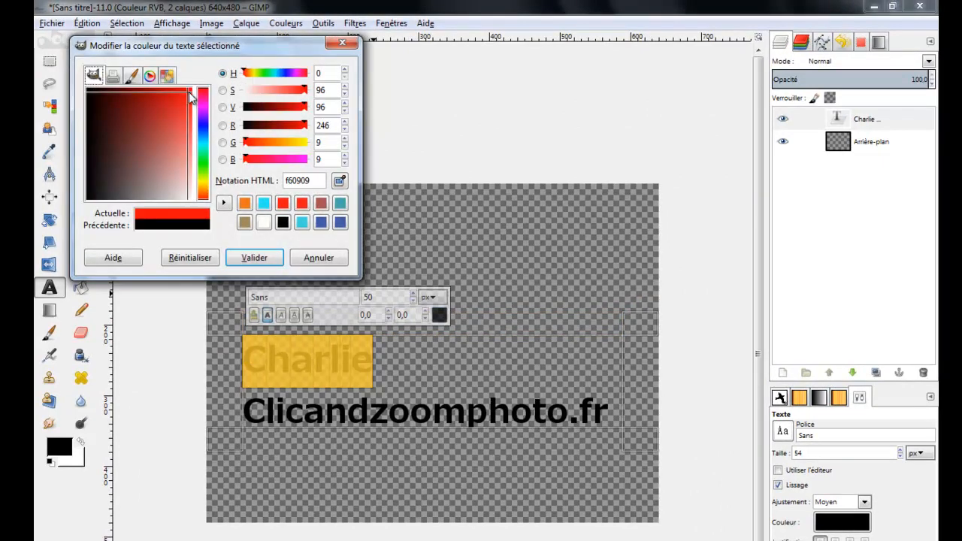
pyautogui.click(254, 258)
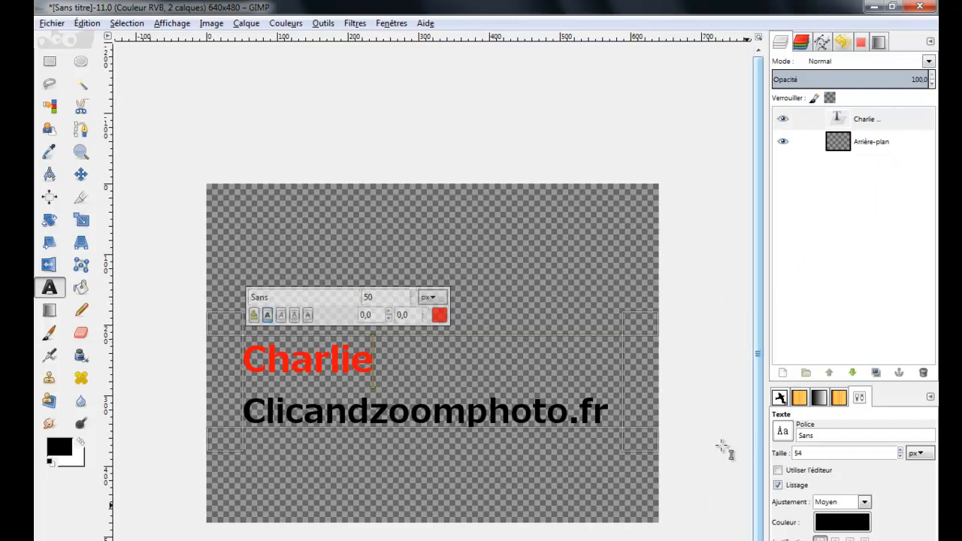
# Apply the Sans Bold font to both lines of the text
pyautogui.moveTo(599, 413); pyautogui.dragTo(242, 344)
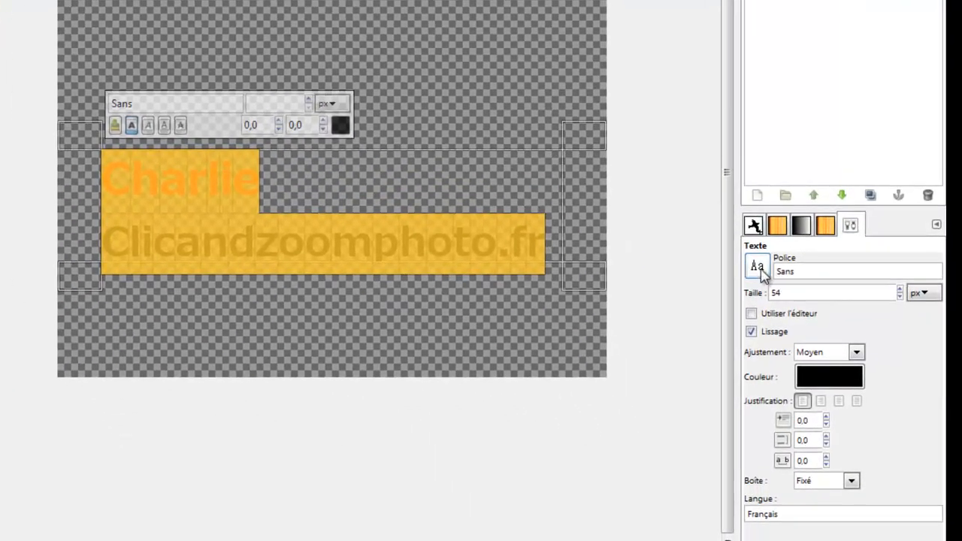
pyautogui.click(758, 267)
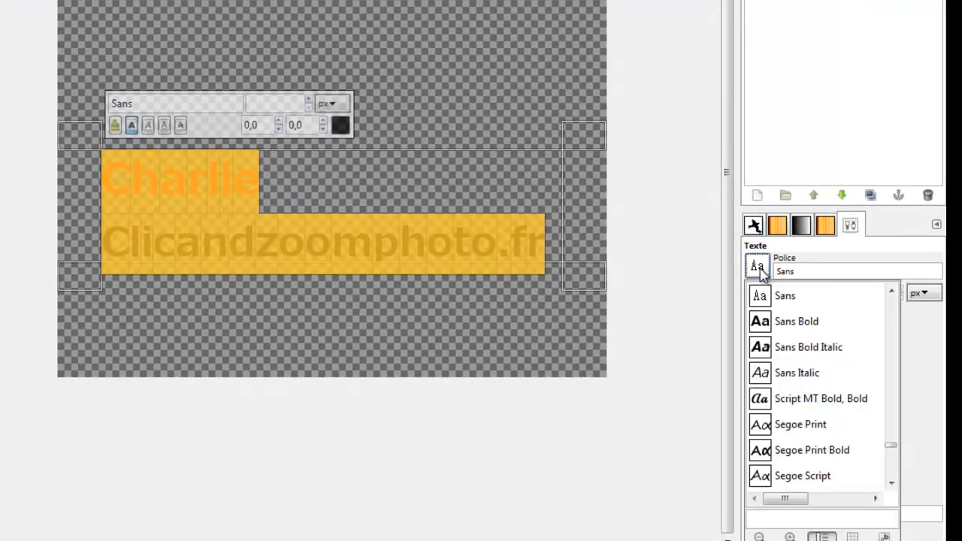
pyautogui.click(805, 323)
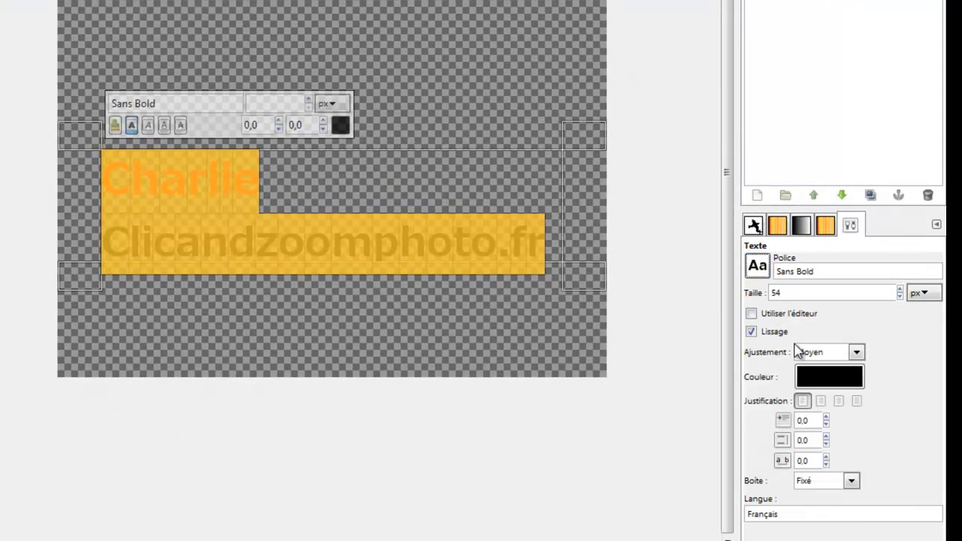
# Change the font of both text lines to Tw Cen MT Condensed, Bold
pyautogui.click(758, 267)
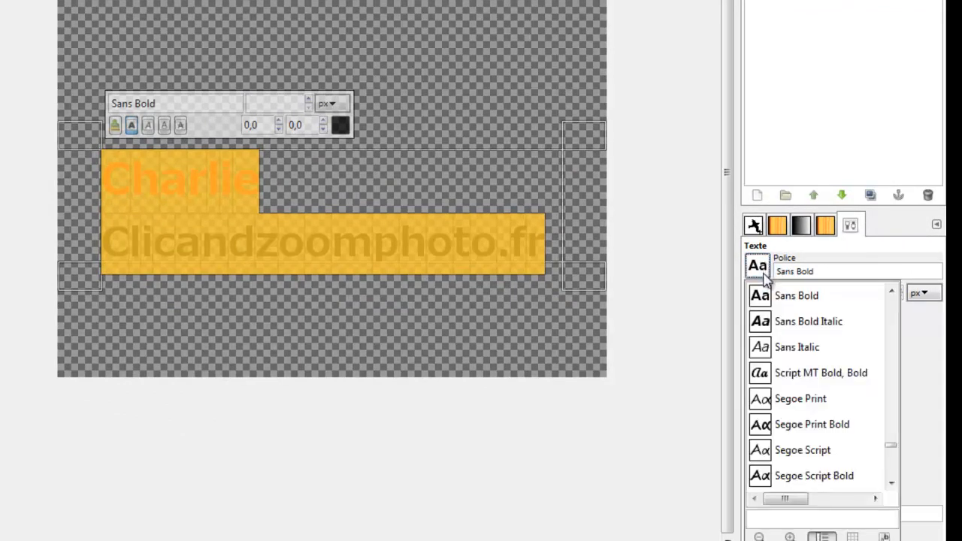
pyautogui.scroll(-5, 765, 315)
pyautogui.scroll(-12, 787, 365)
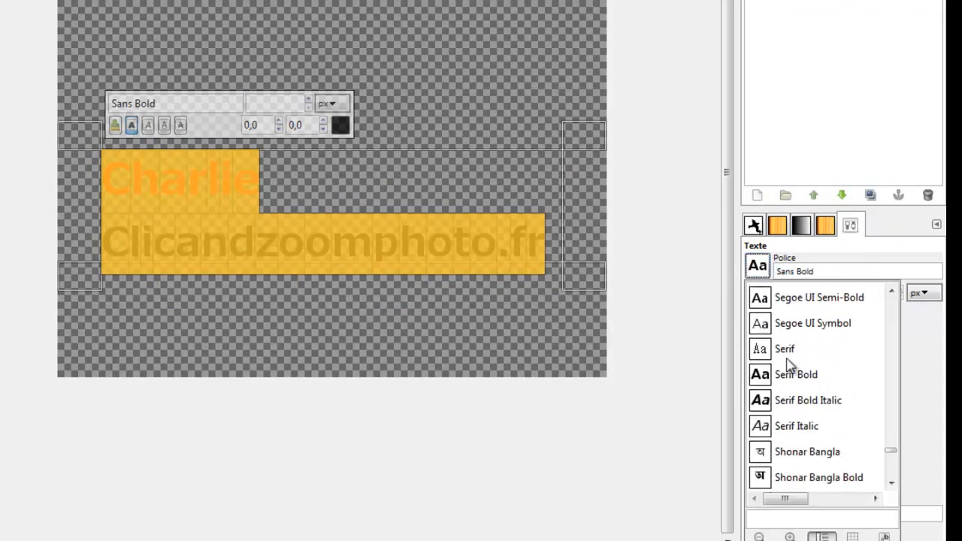
pyautogui.scroll(-20, 804, 418)
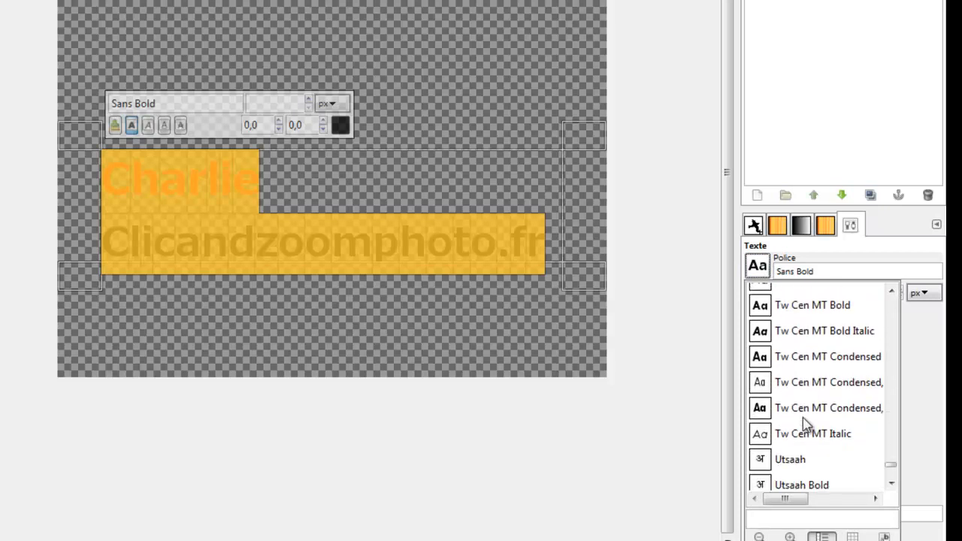
pyautogui.click(836, 409)
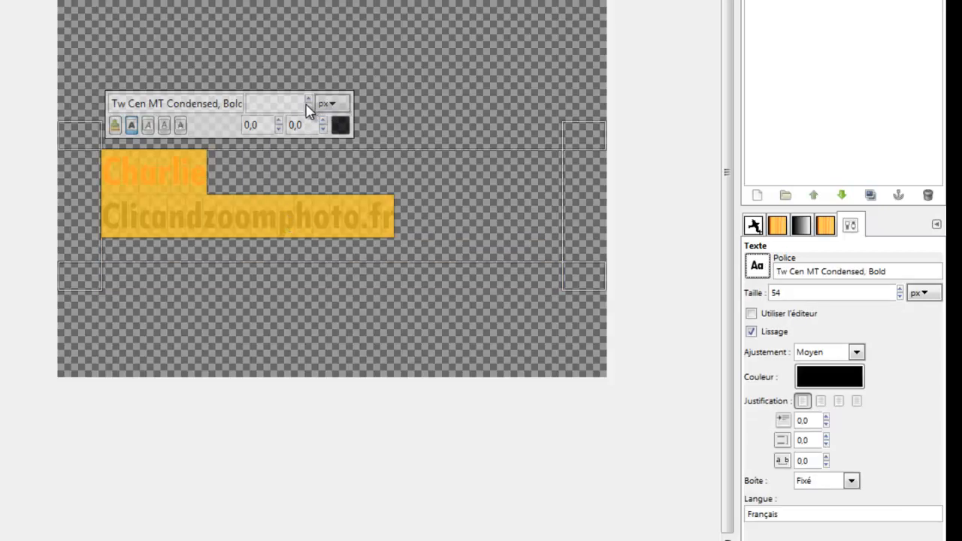
pyautogui.click(433, 222)
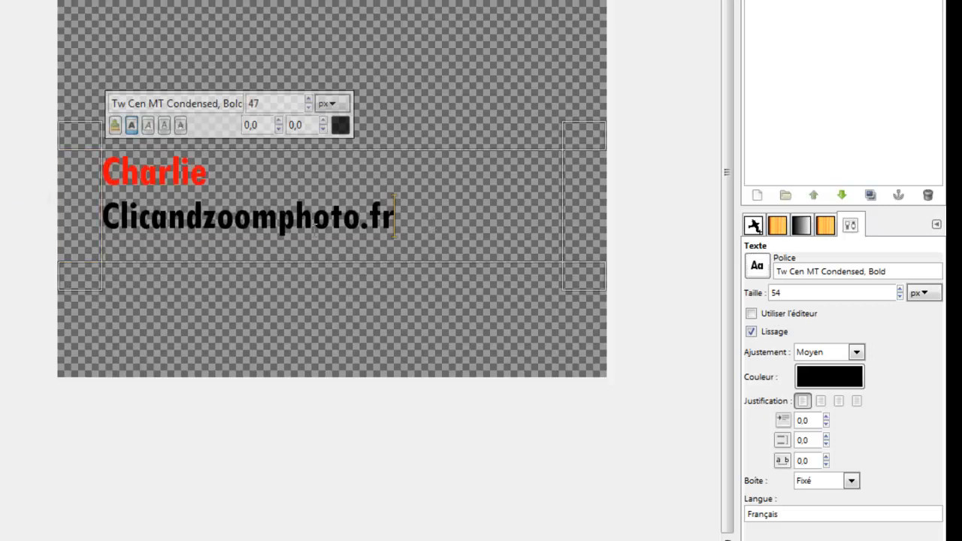
# Change the font of the whole text to Viner Hand ITC
pyautogui.hotkey('ctrl', 'a')
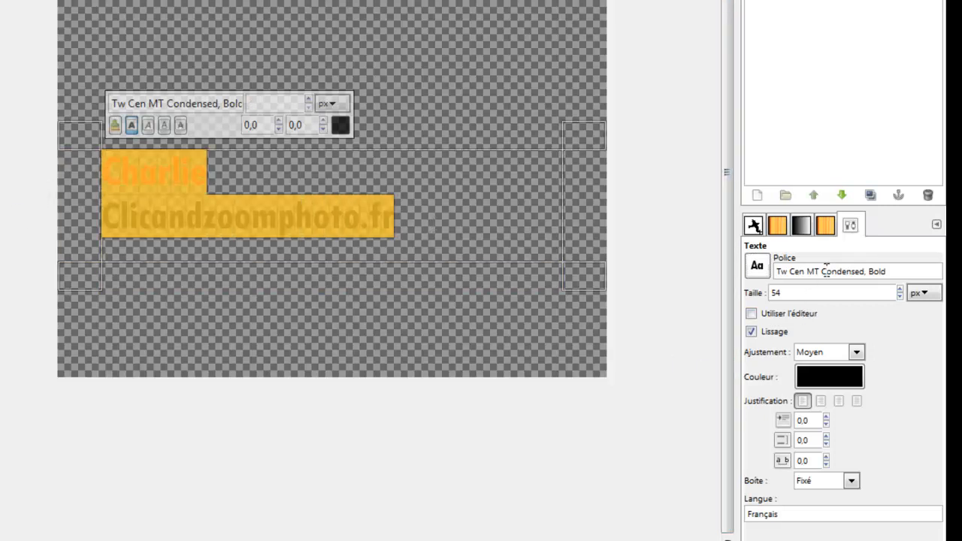
pyautogui.click(757, 265)
pyautogui.scroll(-3, 789, 410)
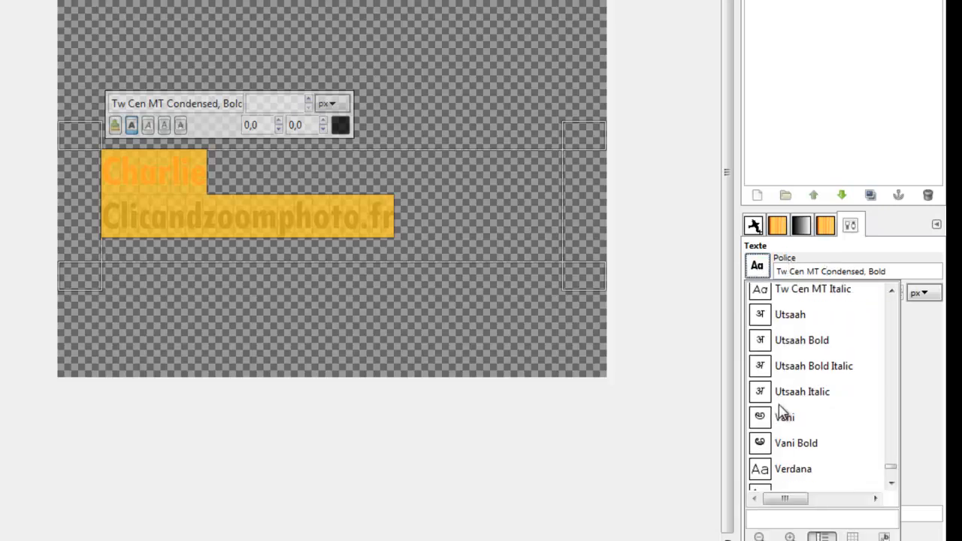
pyautogui.scroll(-2, 801, 428)
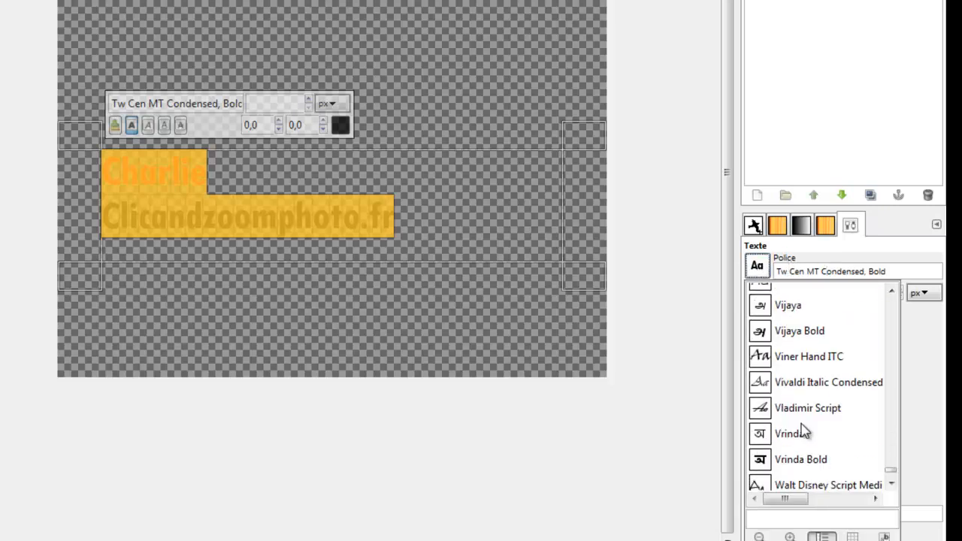
pyautogui.click(822, 364)
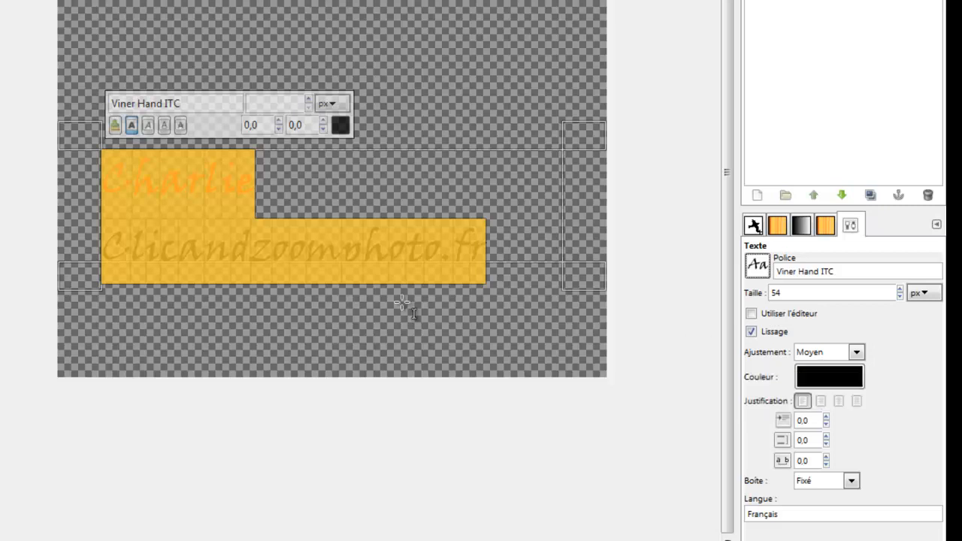
pyautogui.click(449, 321)
pyautogui.click(369, 267)
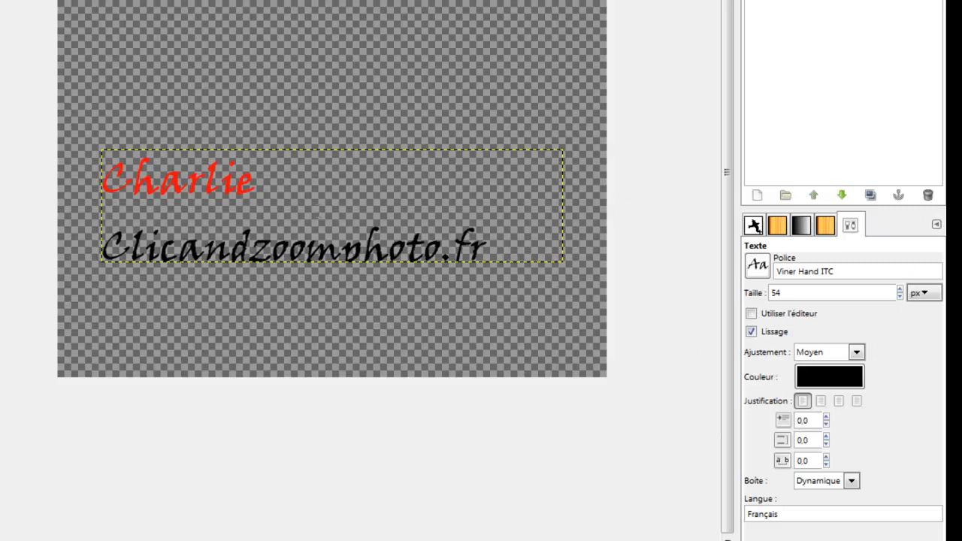
# Set the font of both text lines to Verdana Bold
pyautogui.moveTo(478, 233); pyautogui.dragTo(38, 155)
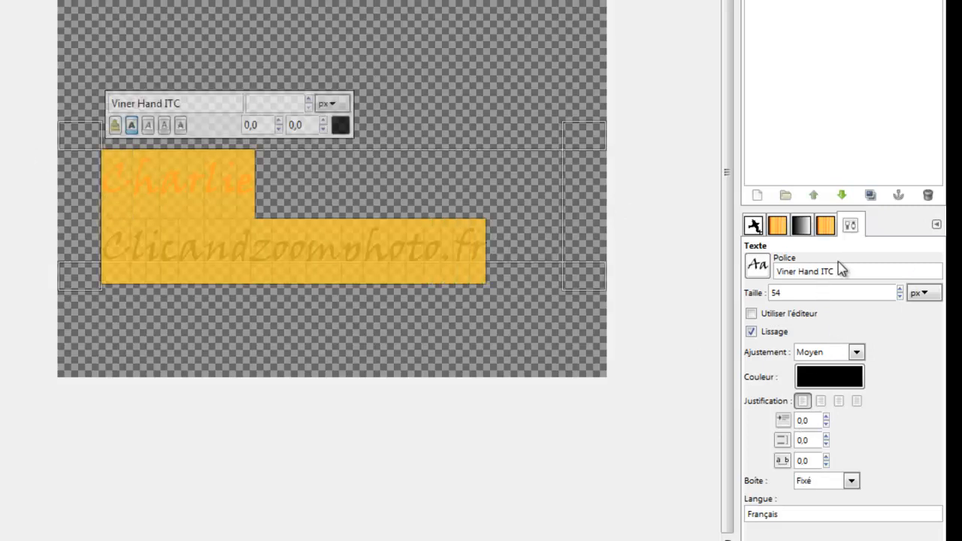
pyautogui.click(761, 267)
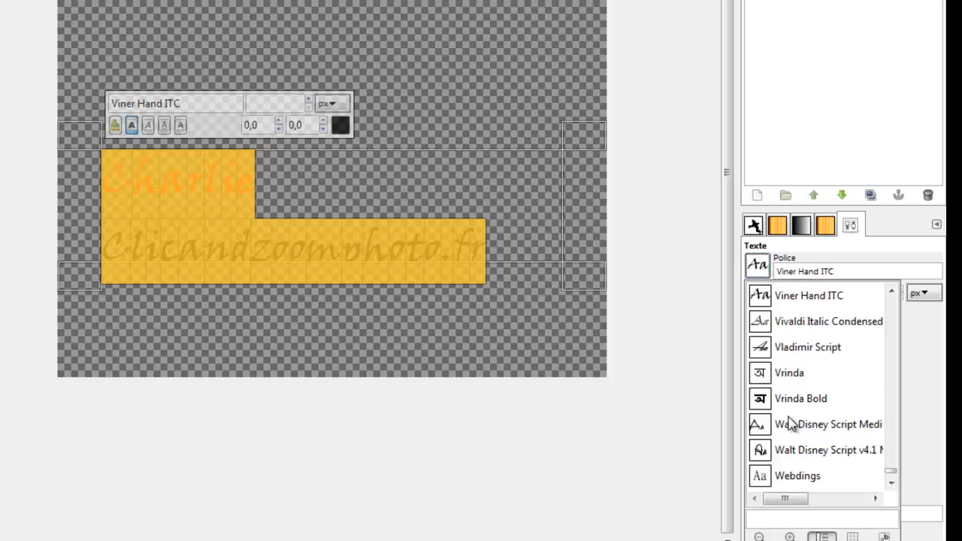
pyautogui.scroll(-4, 790, 423)
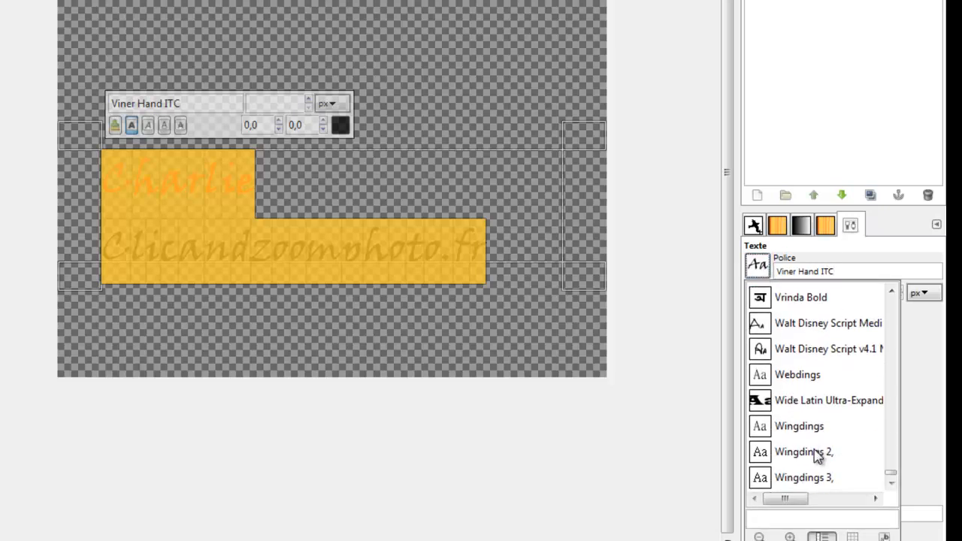
pyautogui.scroll(10, 818, 456)
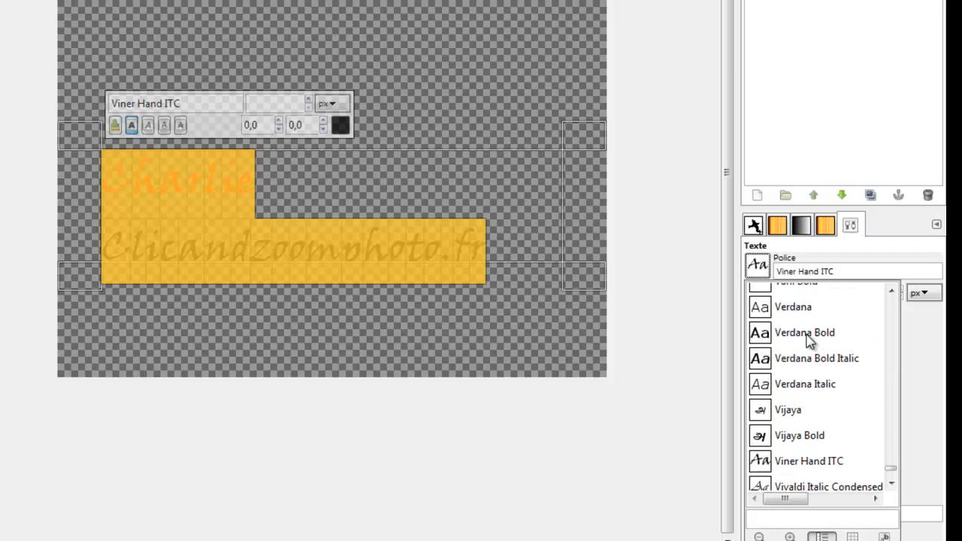
pyautogui.click(809, 335)
pyautogui.click(454, 277)
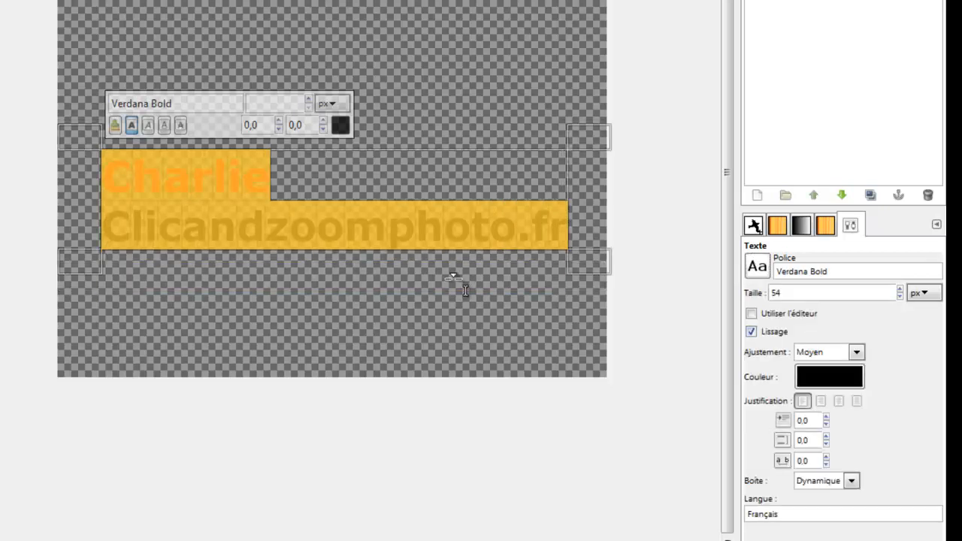
pyautogui.click(457, 168)
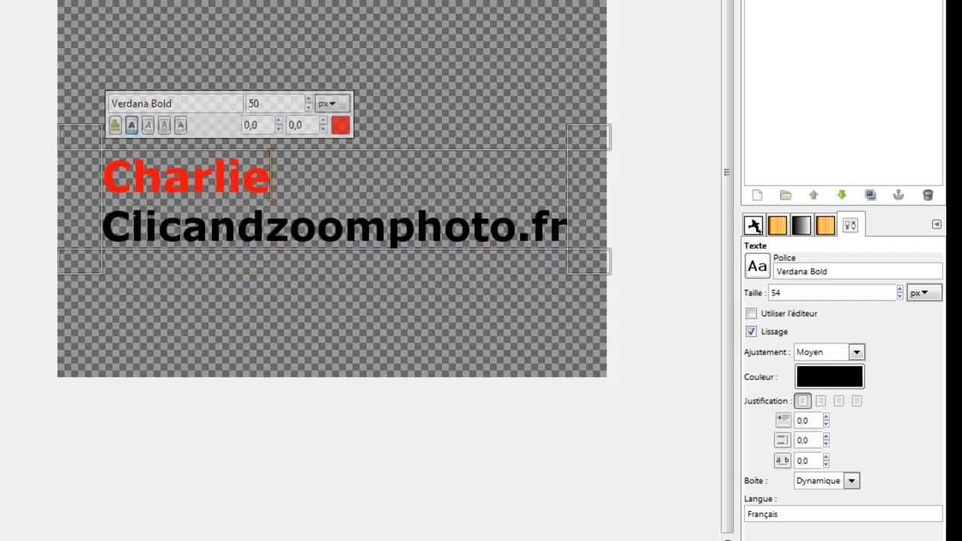
pyautogui.moveTo(109, 221); pyautogui.dragTo(575, 239)
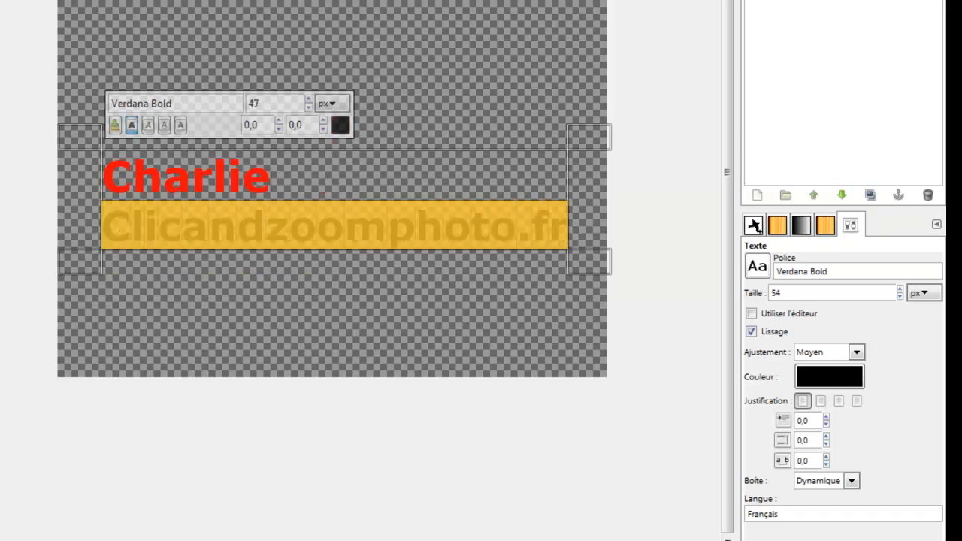
pyautogui.click(517, 301)
pyautogui.click(344, 218)
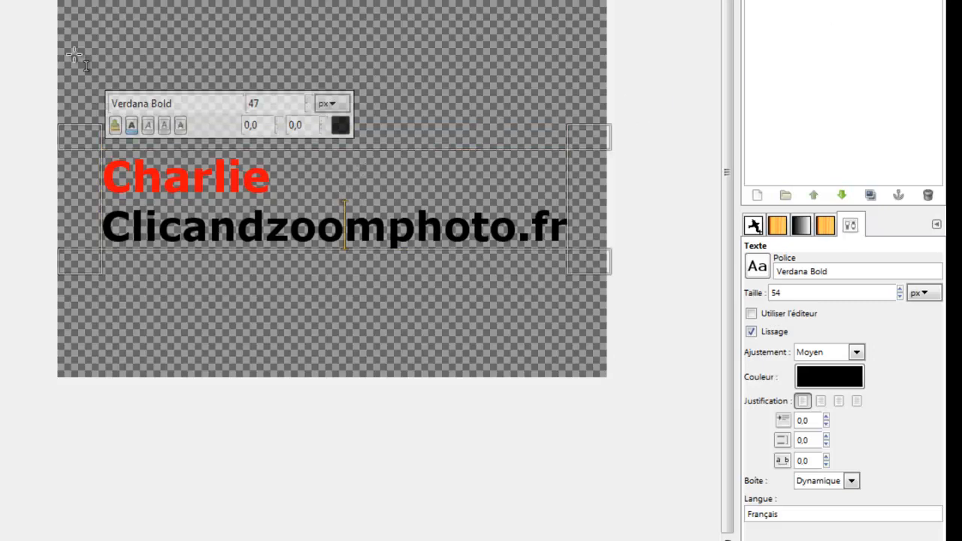
# Merge the visible text and background layers into one layer, expanded as necessary
pyautogui.click(667, 206)
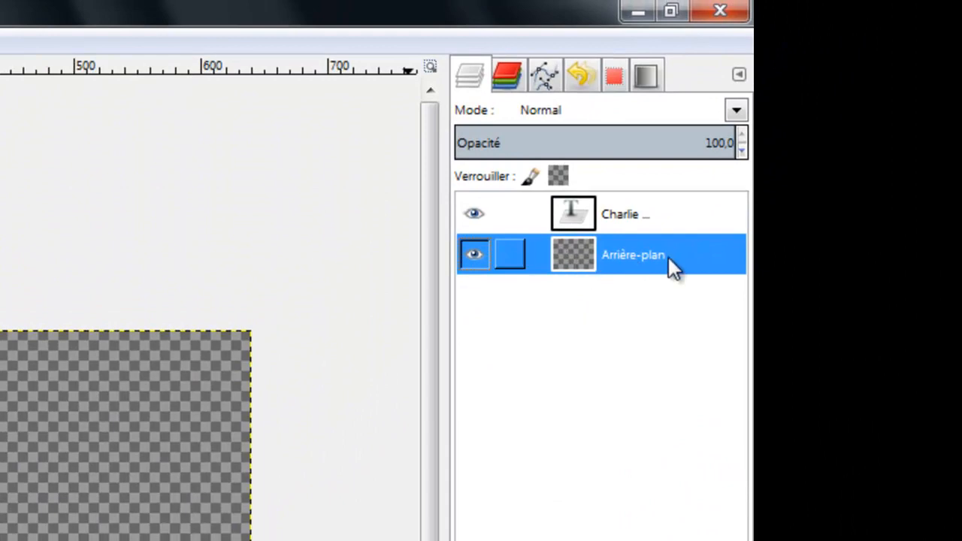
pyautogui.rightClick(669, 257)
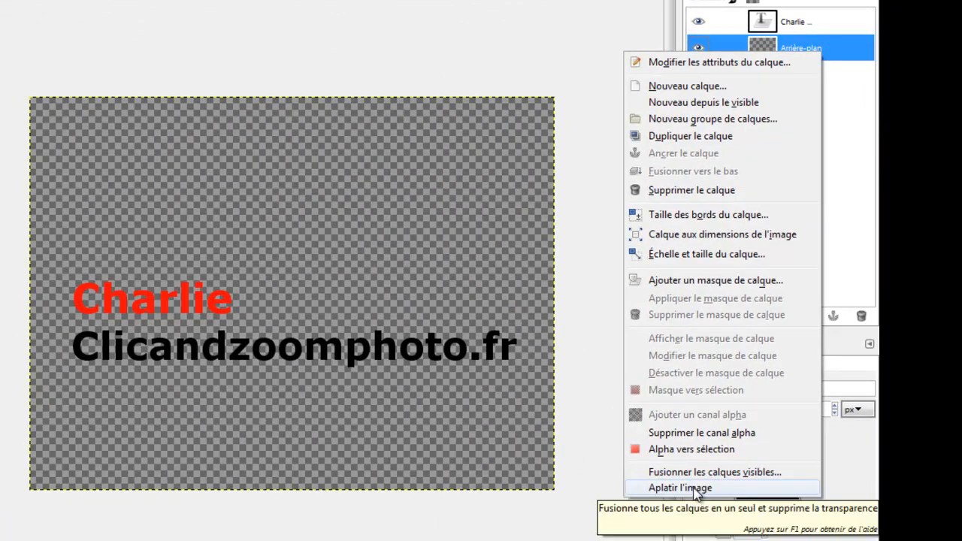
pyautogui.click(715, 474)
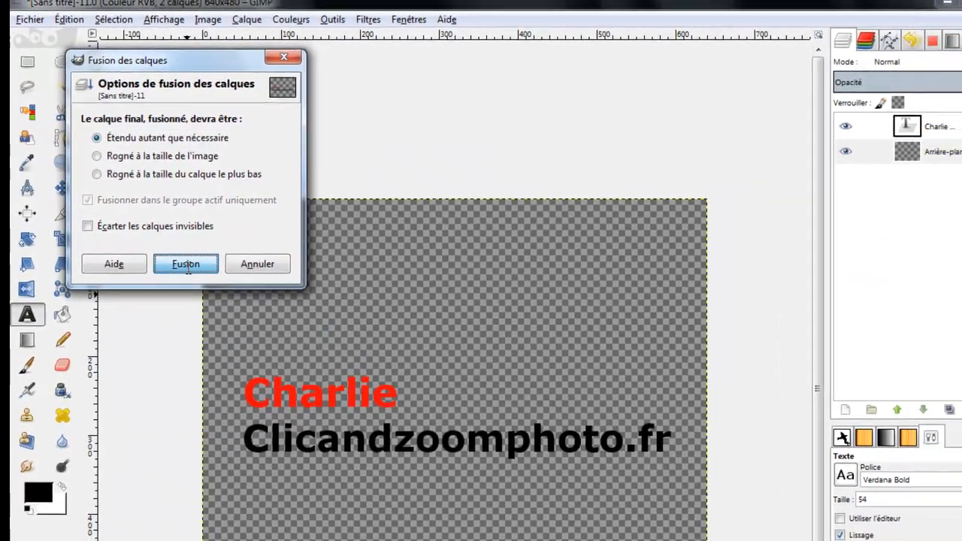
pyautogui.click(201, 269)
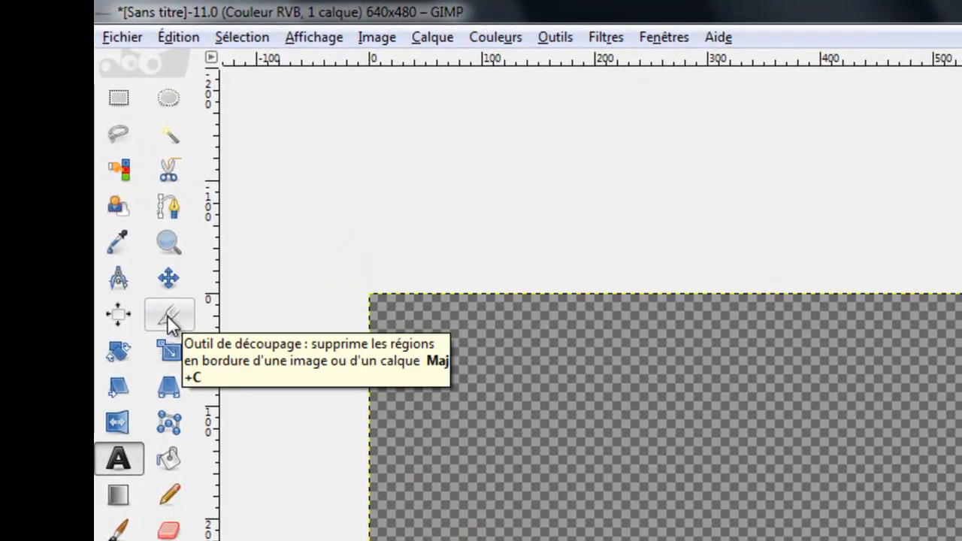
# Crop the image closely around the two text lines, to about 602x194 px
pyautogui.click(170, 320)
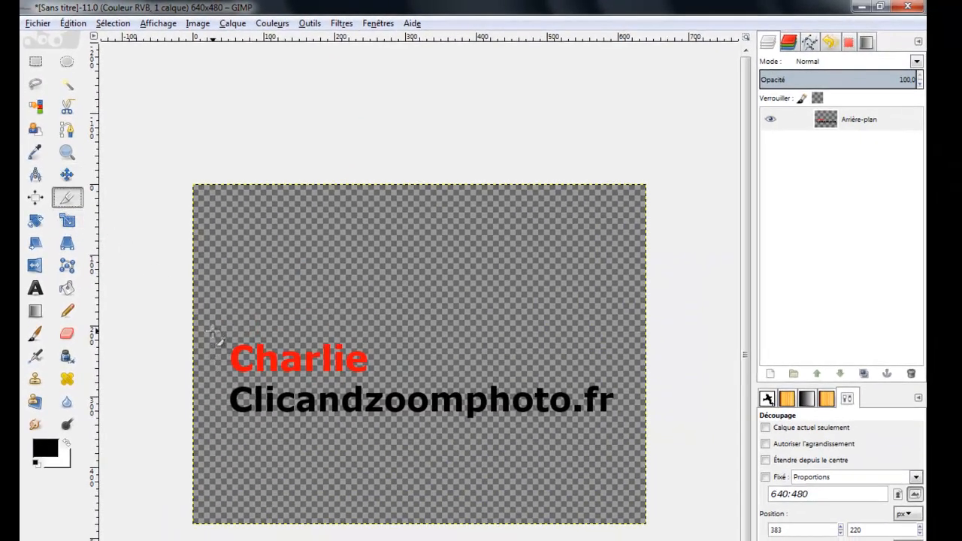
pyautogui.moveTo(208, 324); pyautogui.dragTo(633, 465)
pyautogui.moveTo(454, 348)
pyautogui.mouseDown()
pyautogui.moveTo(456, 362)
pyautogui.moveTo(453, 346)
pyautogui.mouseUp()
pyautogui.moveTo(238, 389); pyautogui.dragTo(236, 389)
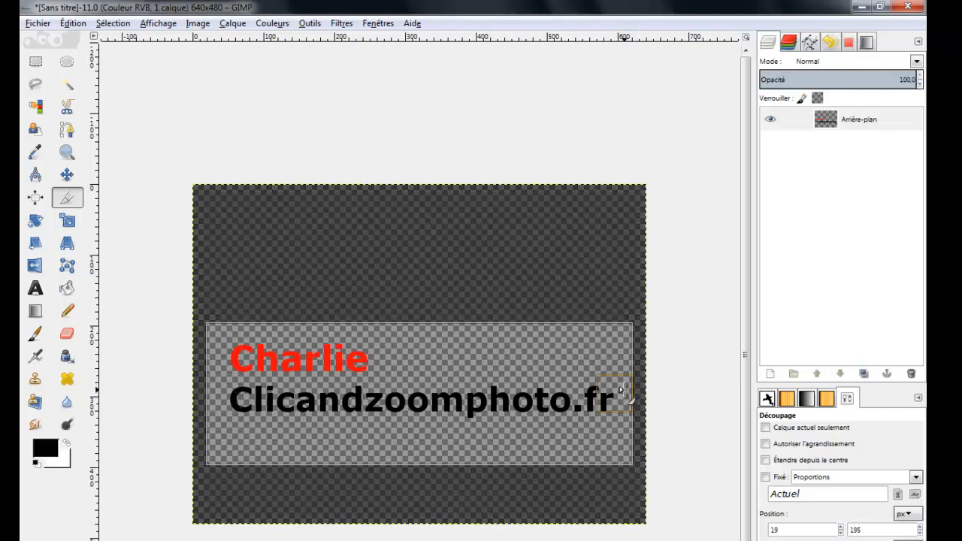
pyautogui.moveTo(470, 446); pyautogui.dragTo(471, 430)
pyautogui.moveTo(464, 347); pyautogui.dragTo(468, 338)
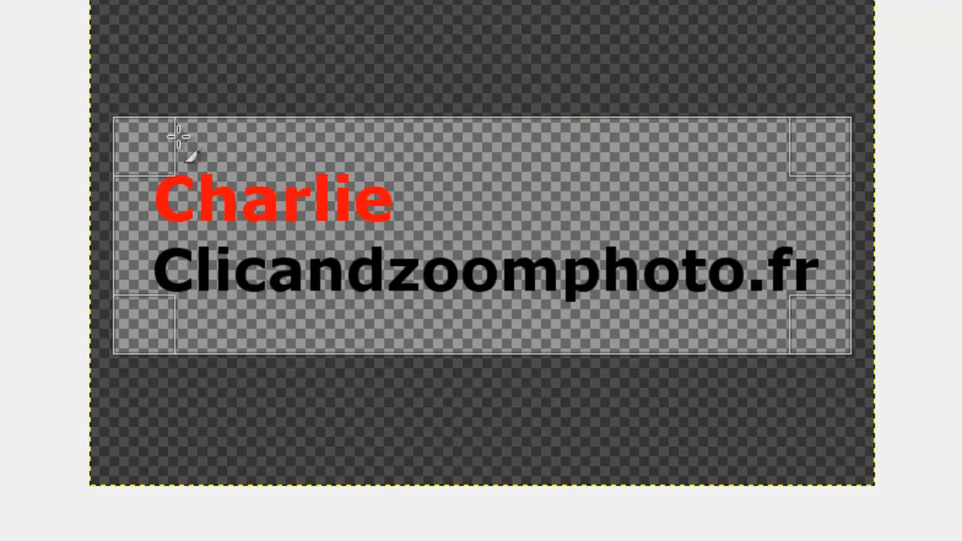
pyautogui.click(480, 229)
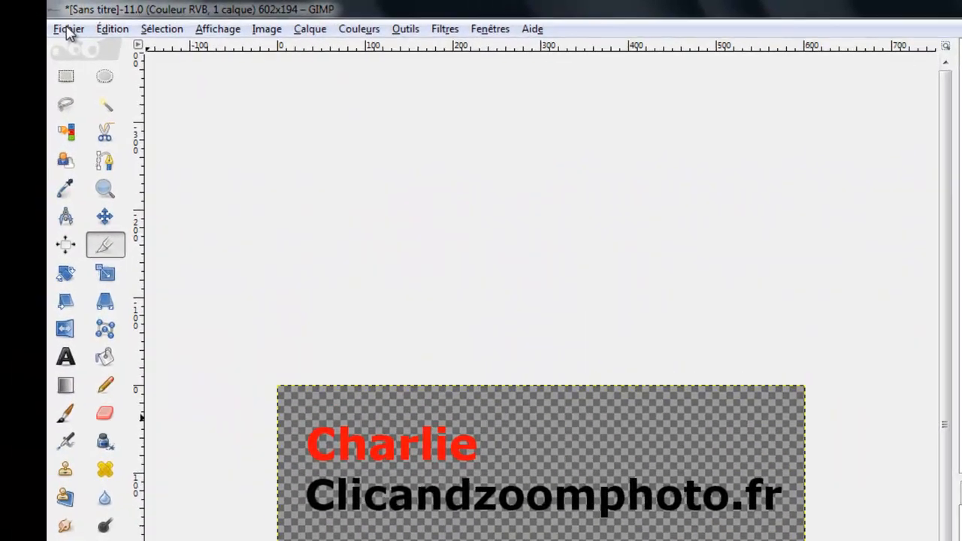
# Export the image to the Desktop folder as signature.png, accepting the offered export options
pyautogui.click(54, 23)
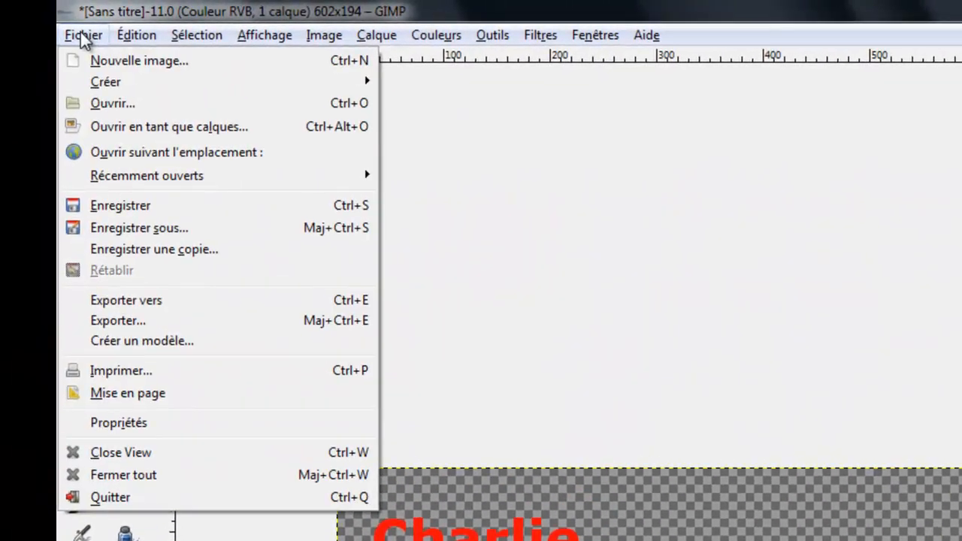
pyautogui.click(120, 321)
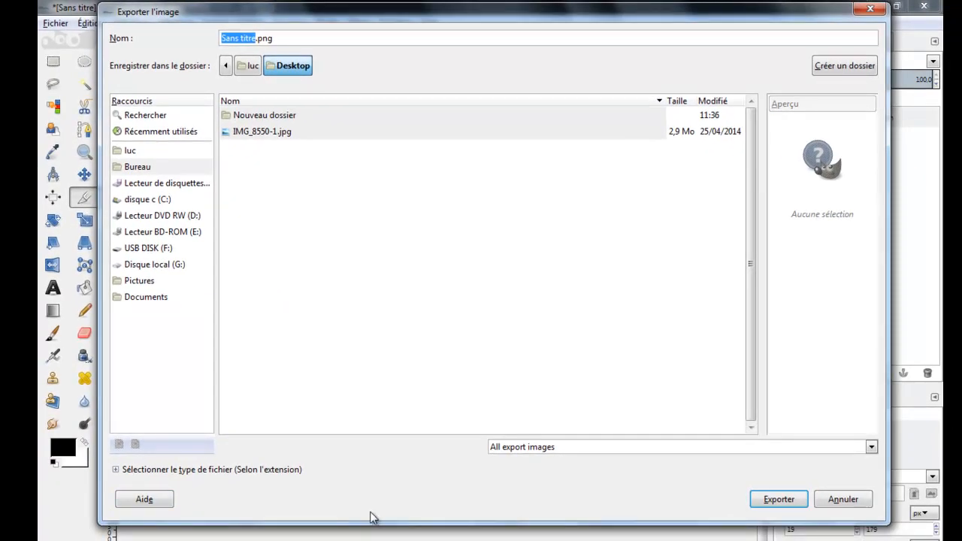
pyautogui.write('signatu')
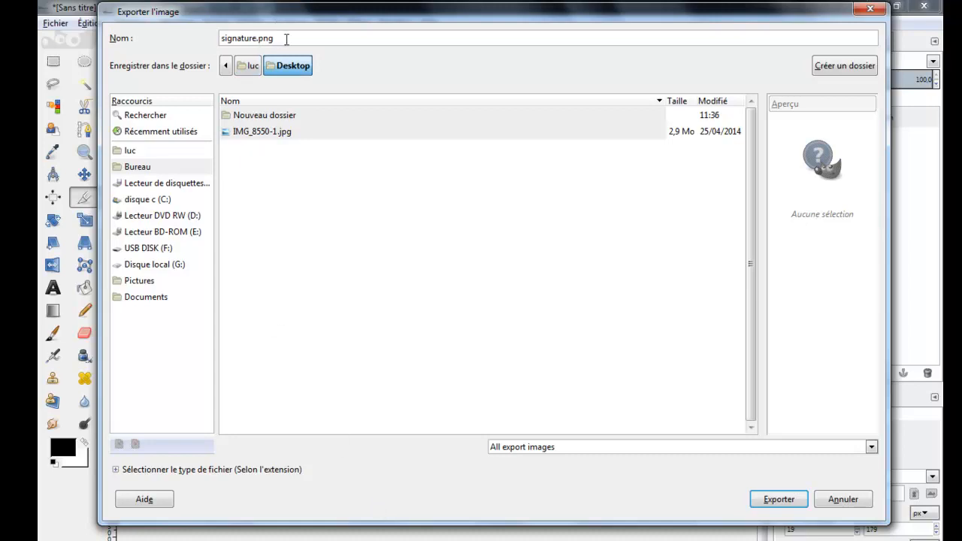
pyautogui.click(780, 500)
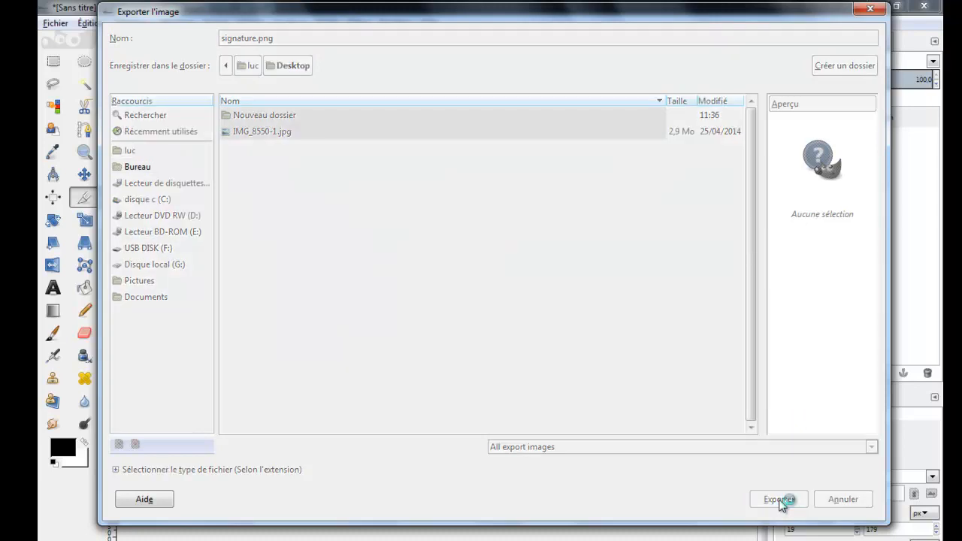
pyautogui.click(508, 482)
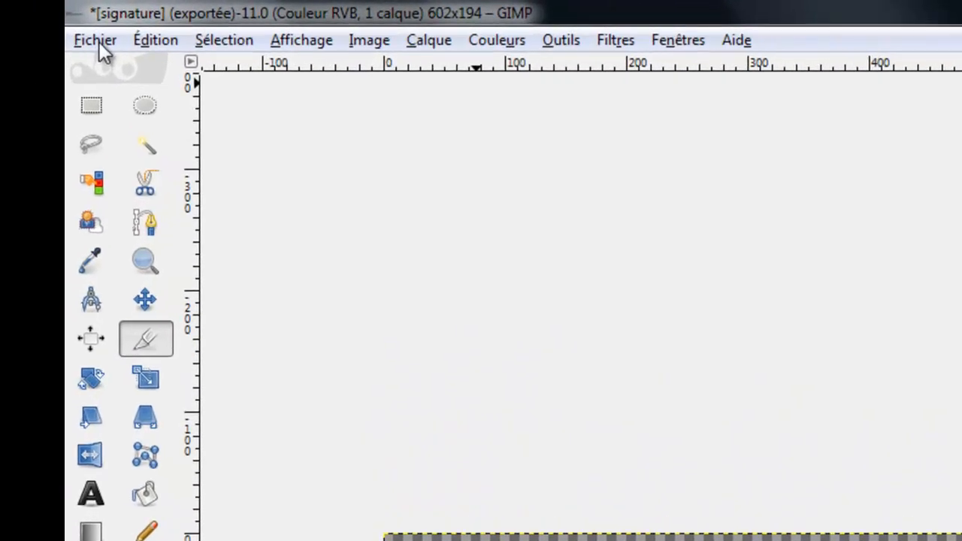
# Close the exported signature image without saving its changes
pyautogui.click(56, 25)
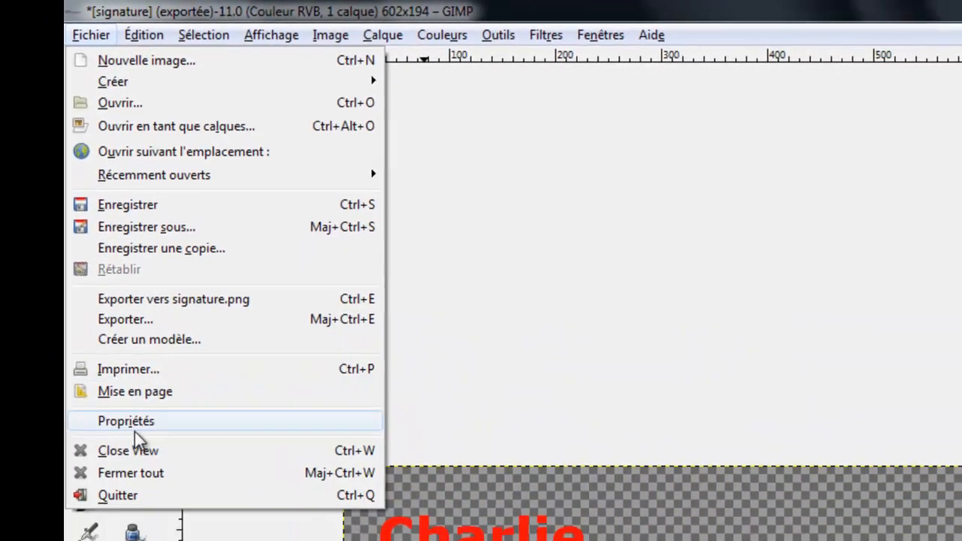
pyautogui.click(150, 532)
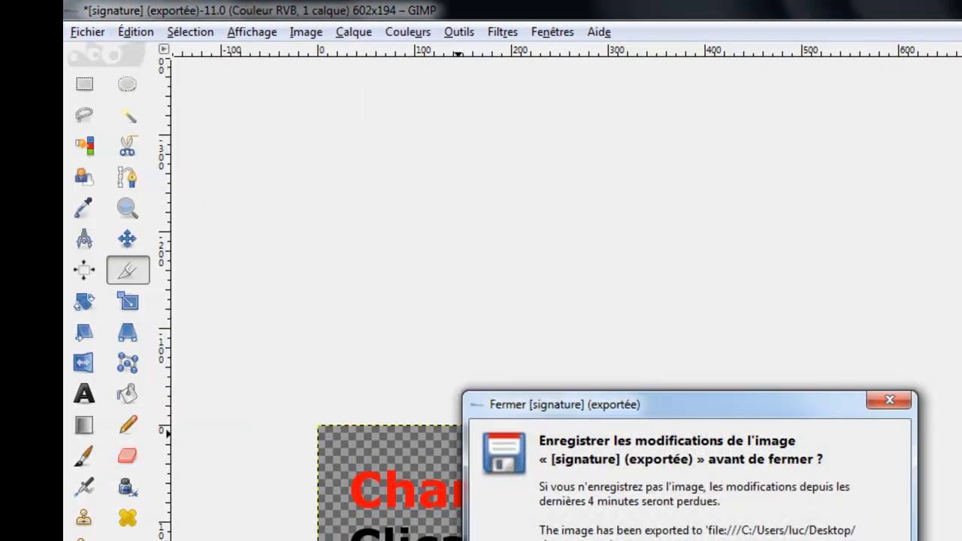
pyautogui.click(778, 540)
# Open the photo IMG_8550-1.jpg from the Desktop folder
pyautogui.click(87, 33)
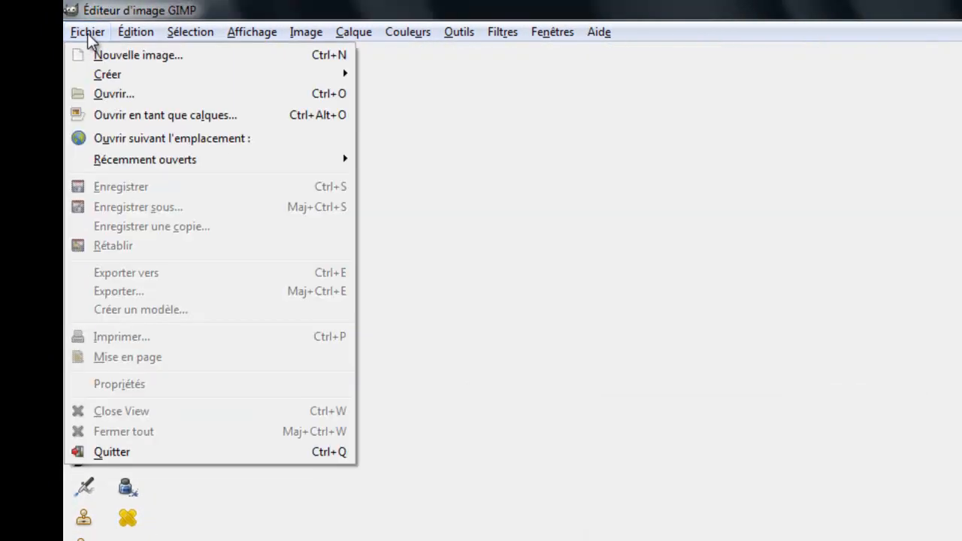
pyautogui.click(90, 98)
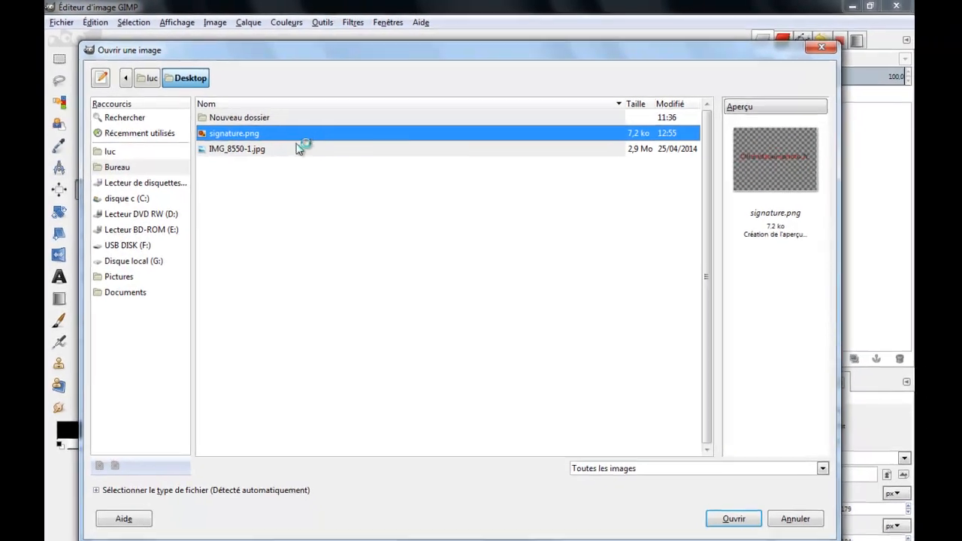
pyautogui.click(311, 208)
pyautogui.click(716, 506)
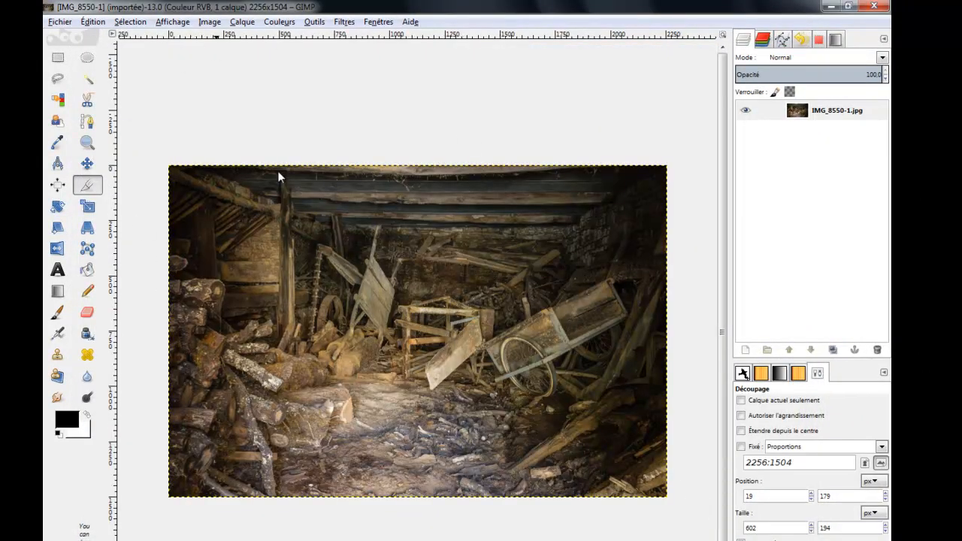
# Add signature.png from the Desktop folder to the photo as a new layer
pyautogui.click(67, 22)
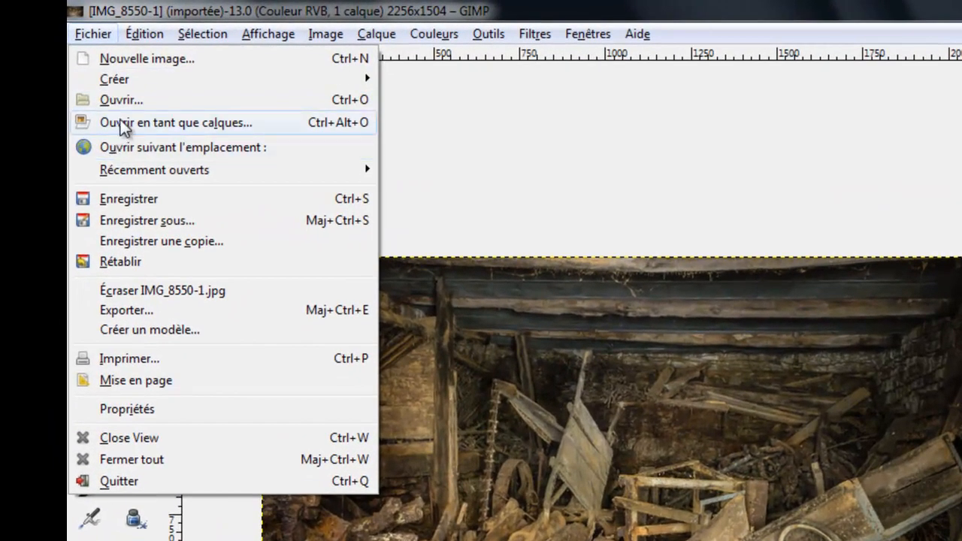
pyautogui.click(198, 123)
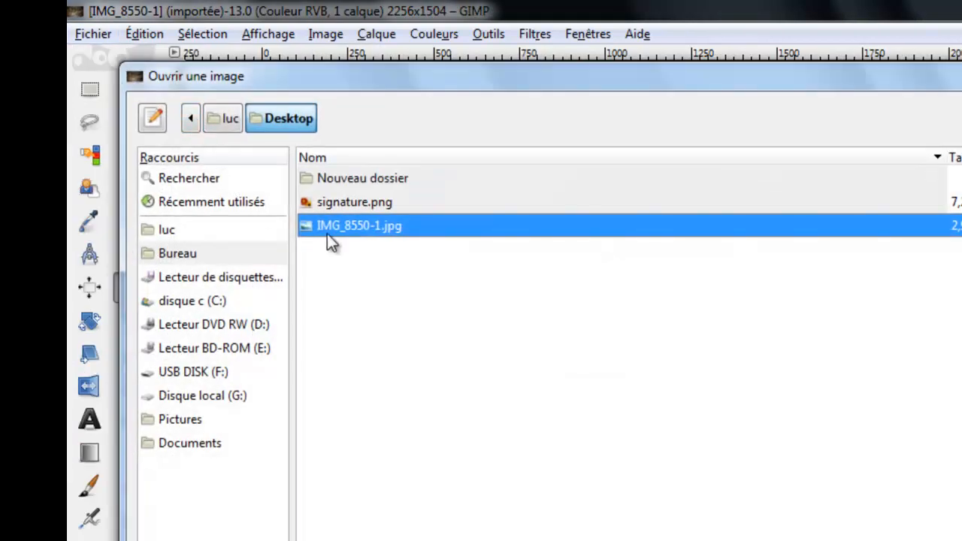
pyautogui.click(370, 205)
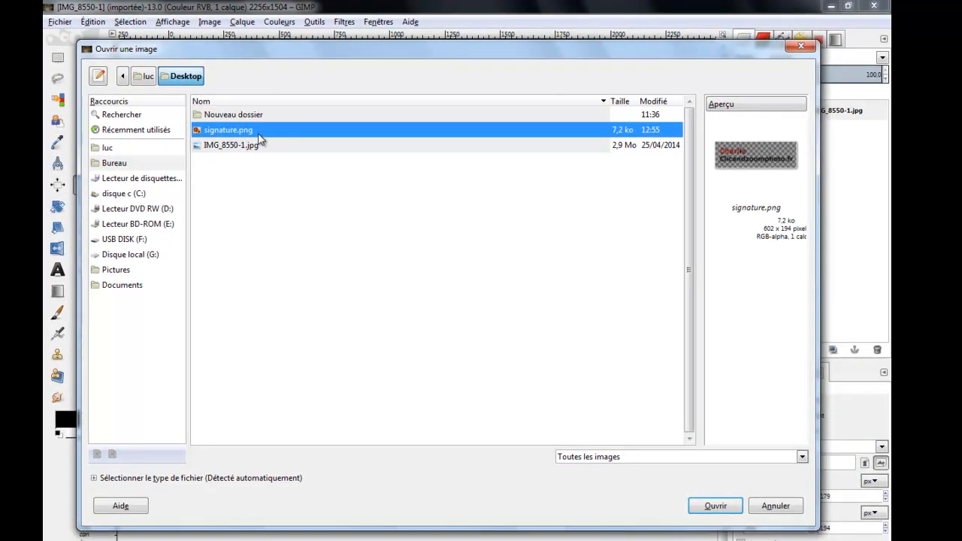
pyautogui.click(716, 507)
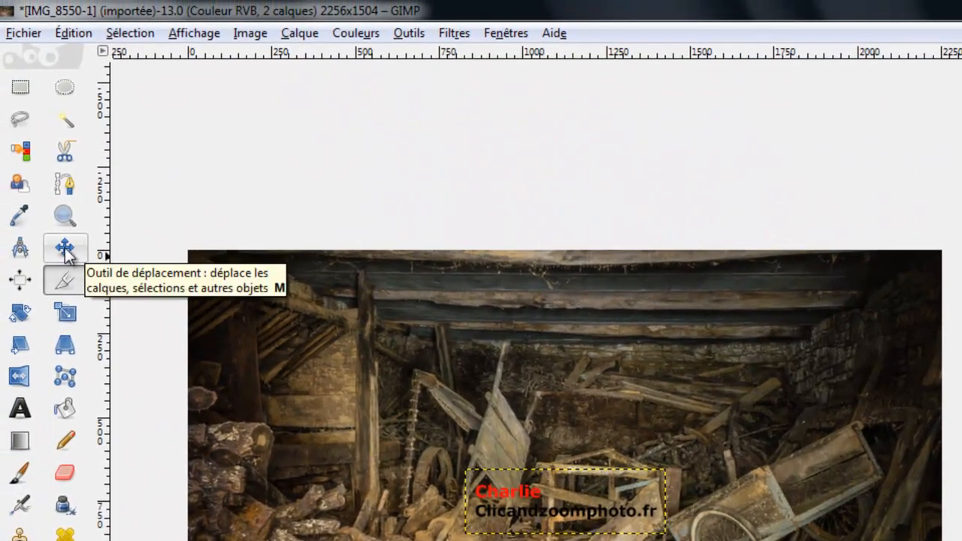
# Set the Move tool to move the active layer and place the signature in the photo's lower-left corner
pyautogui.click(65, 253)
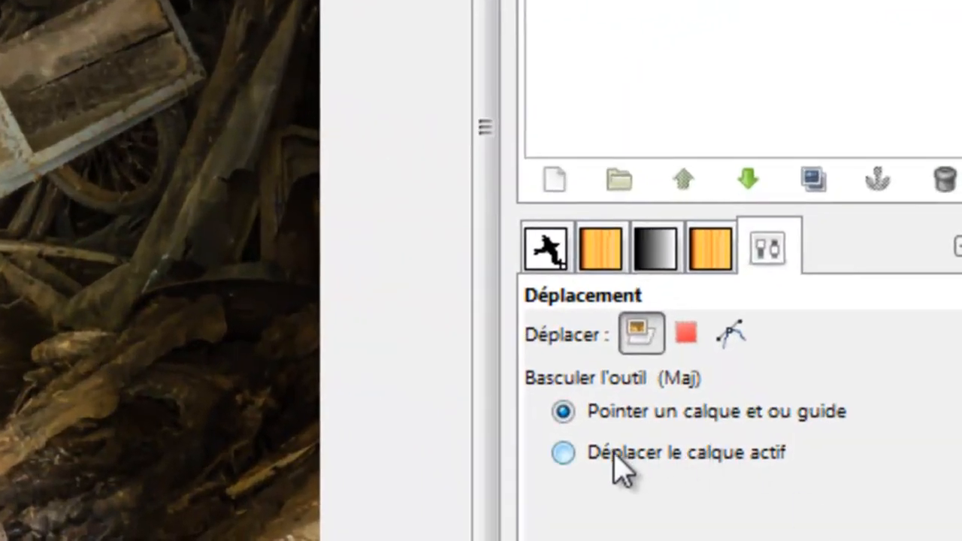
pyautogui.click(591, 460)
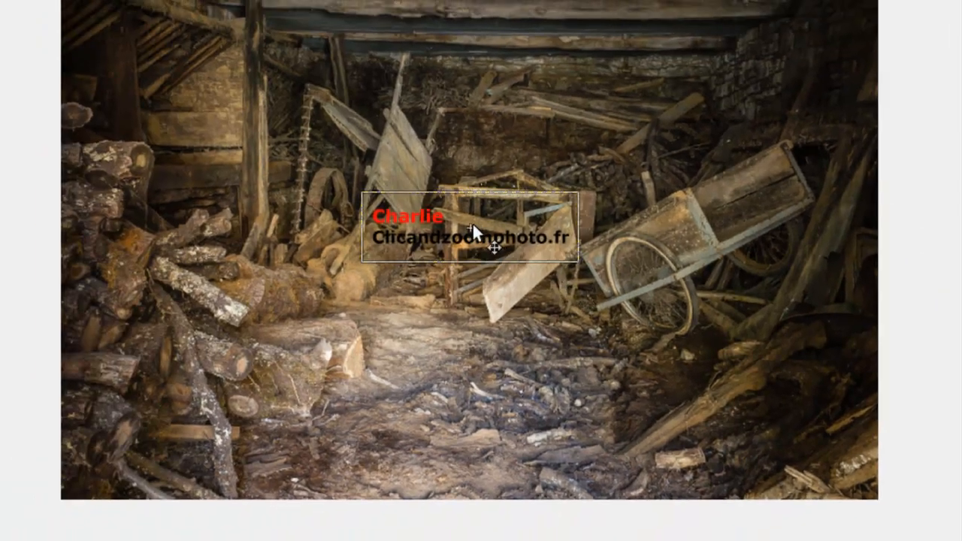
pyautogui.moveTo(472, 222); pyautogui.dragTo(233, 449)
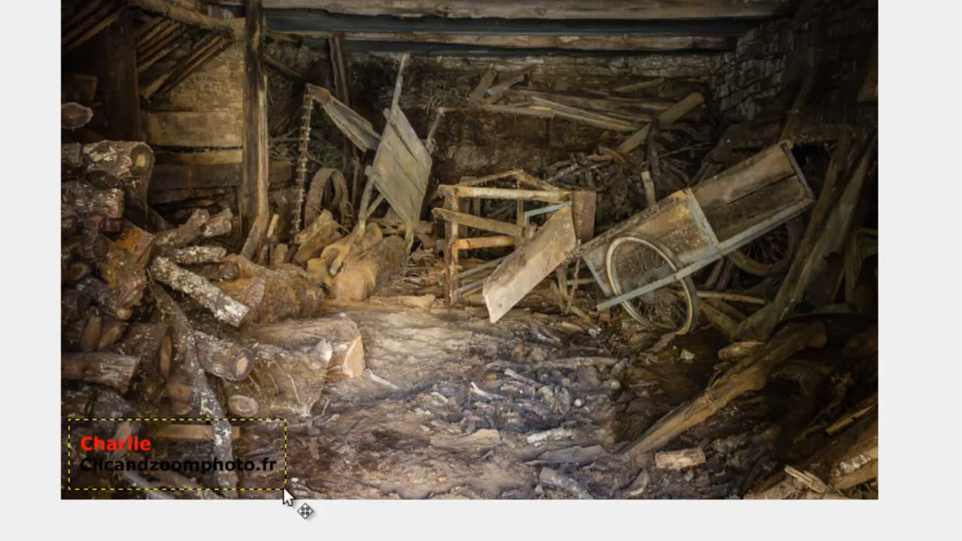
pyautogui.moveTo(286, 489)
pyautogui.mouseDown()
pyautogui.moveTo(272, 483)
pyautogui.moveTo(286, 491)
pyautogui.mouseUp()
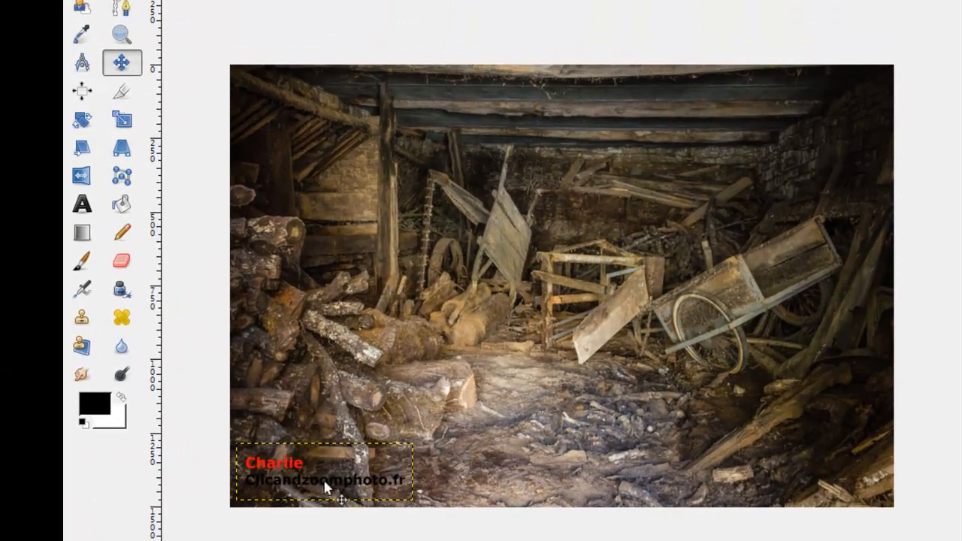
pyautogui.rightClick(327, 489)
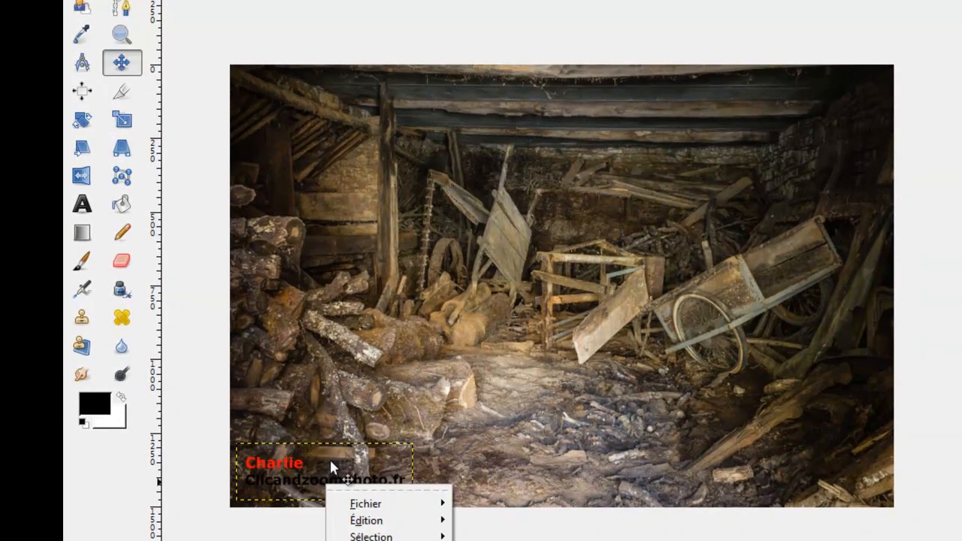
pyautogui.click(331, 458)
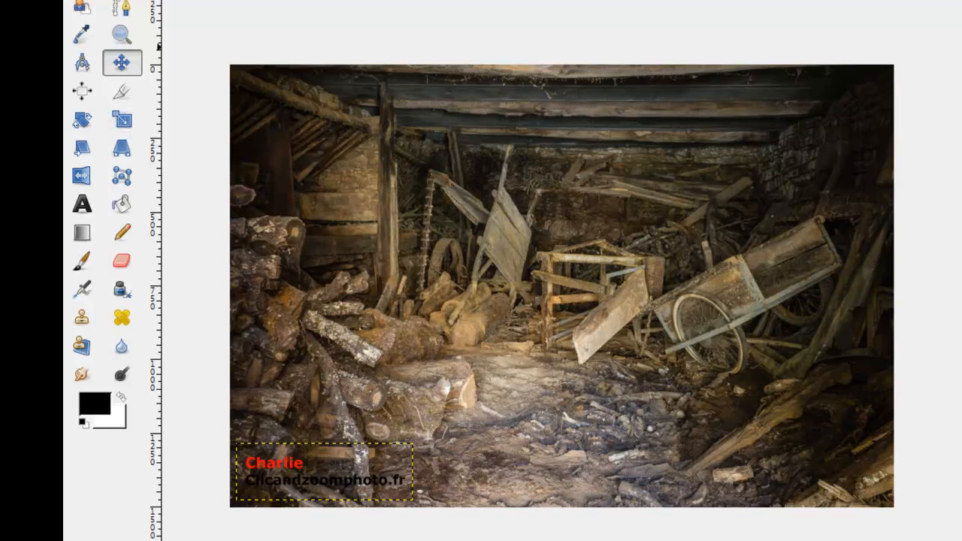
pyautogui.rightClick(961, 4)
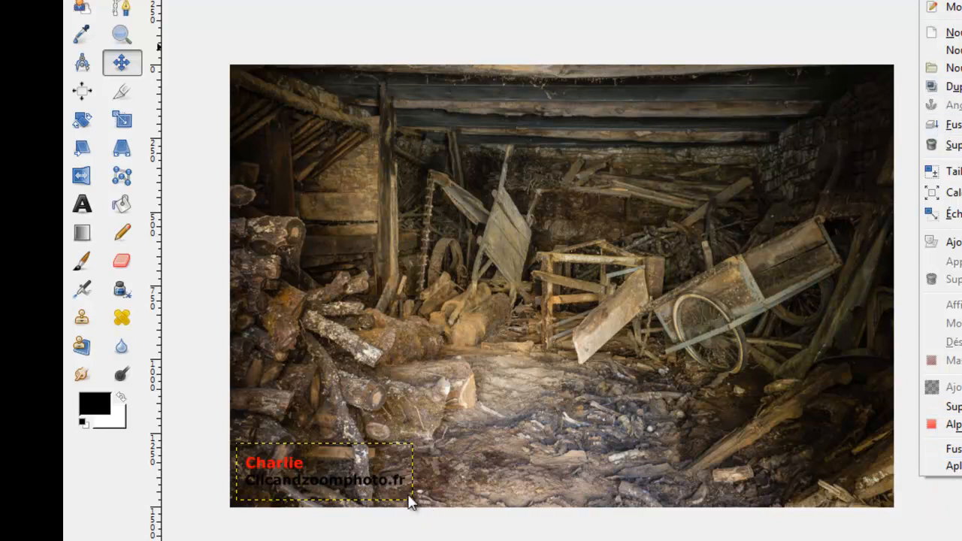
pyautogui.click(125, 127)
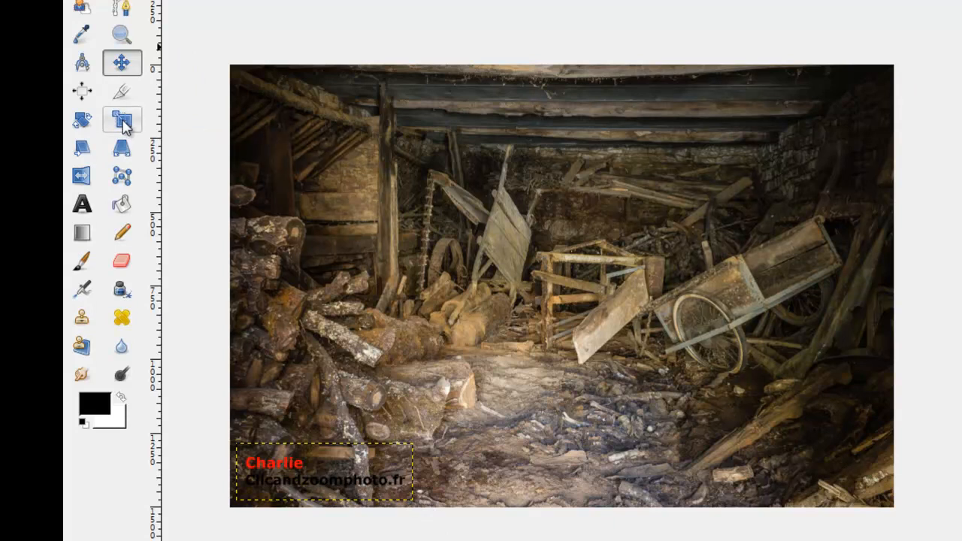
# Scale the signature layer proportionally to about 397 x 128 px and move it back down into the photo's lower-left corner
pyautogui.click(126, 127)
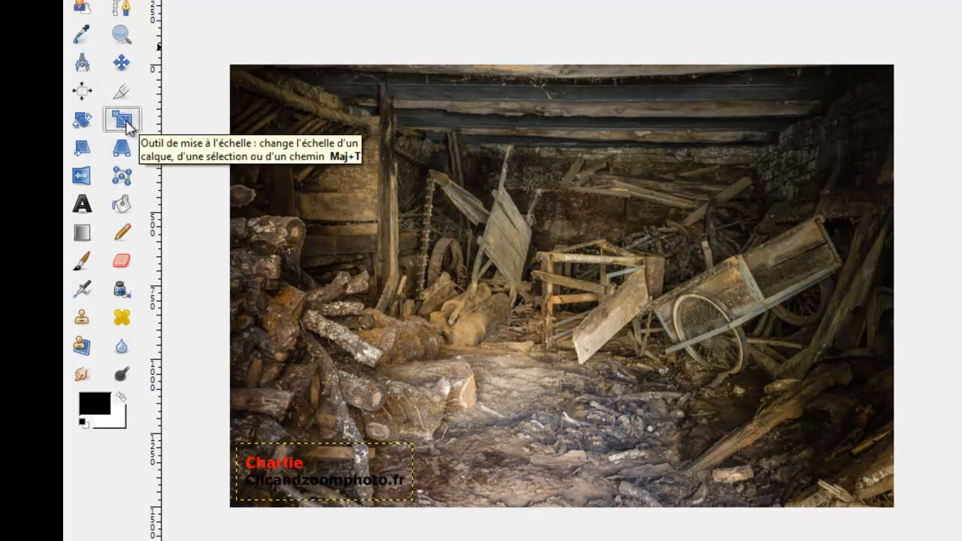
pyautogui.click(348, 473)
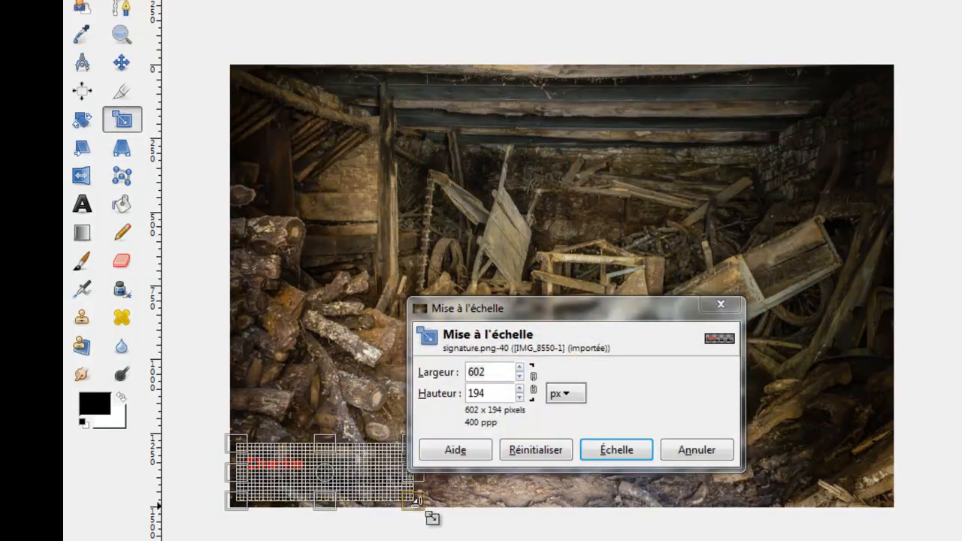
pyautogui.moveTo(426, 512); pyautogui.dragTo(377, 508)
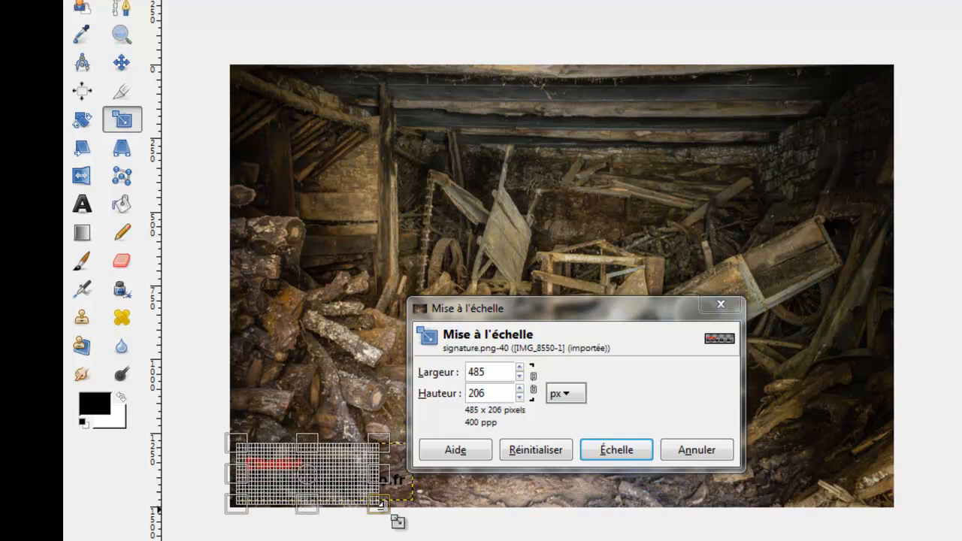
pyautogui.moveTo(379, 505); pyautogui.dragTo(384, 506)
pyautogui.moveTo(404, 522); pyautogui.dragTo(371, 495)
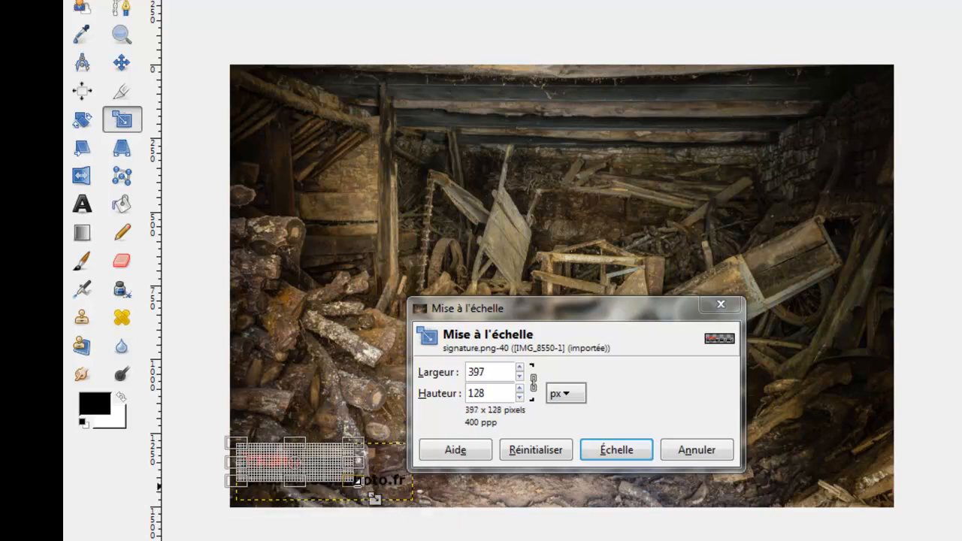
pyautogui.click(639, 454)
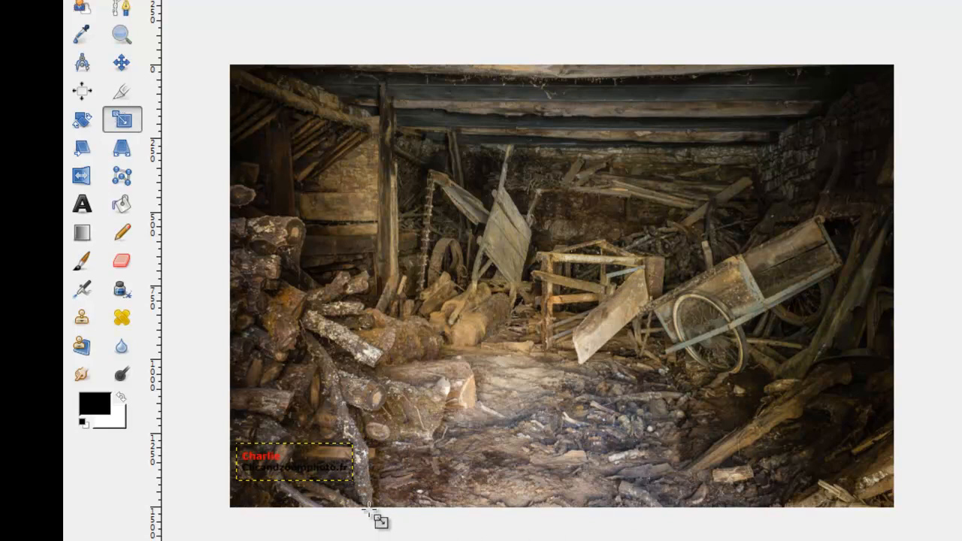
pyautogui.click(124, 64)
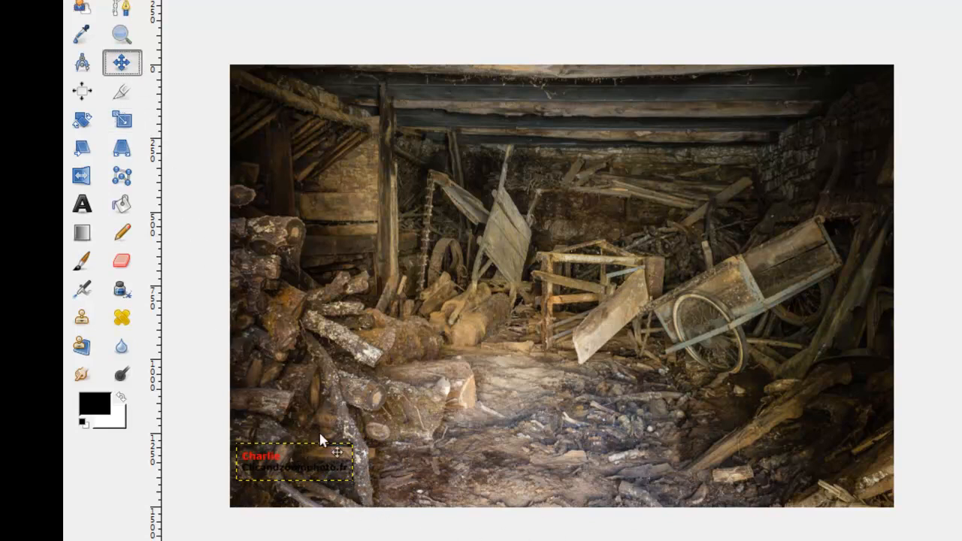
pyautogui.moveTo(316, 467); pyautogui.dragTo(318, 478)
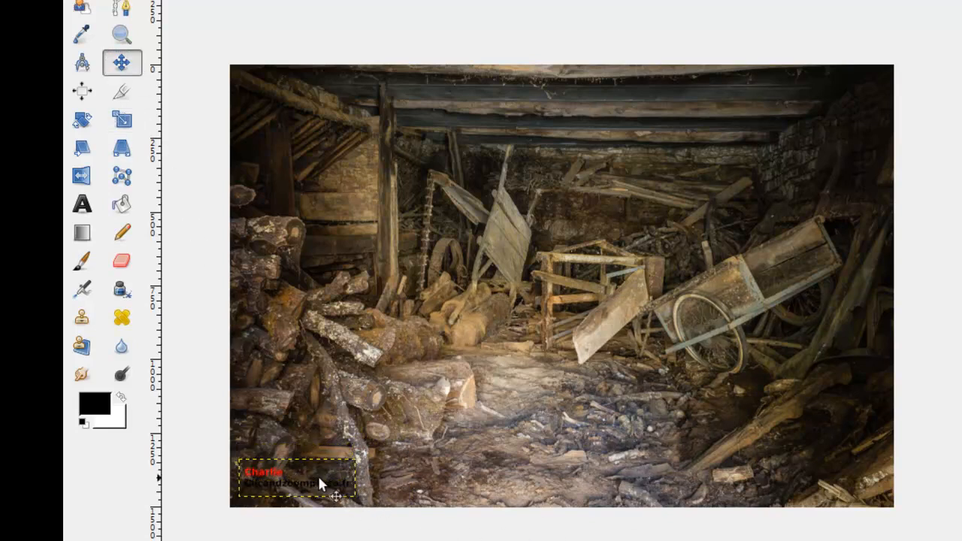
# Scale the signature layer down further to about 351 x 113 px, with width and height linked
pyautogui.click(121, 123)
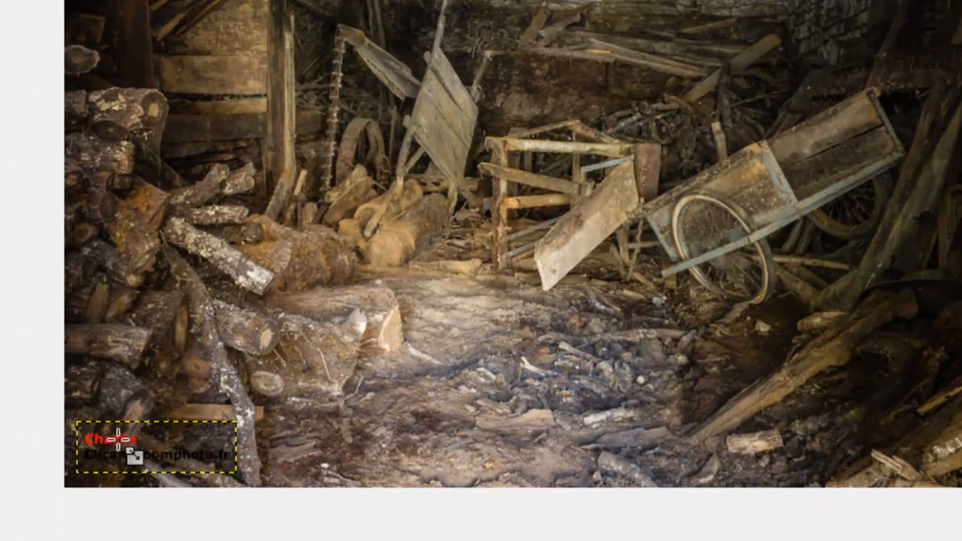
pyautogui.click(131, 445)
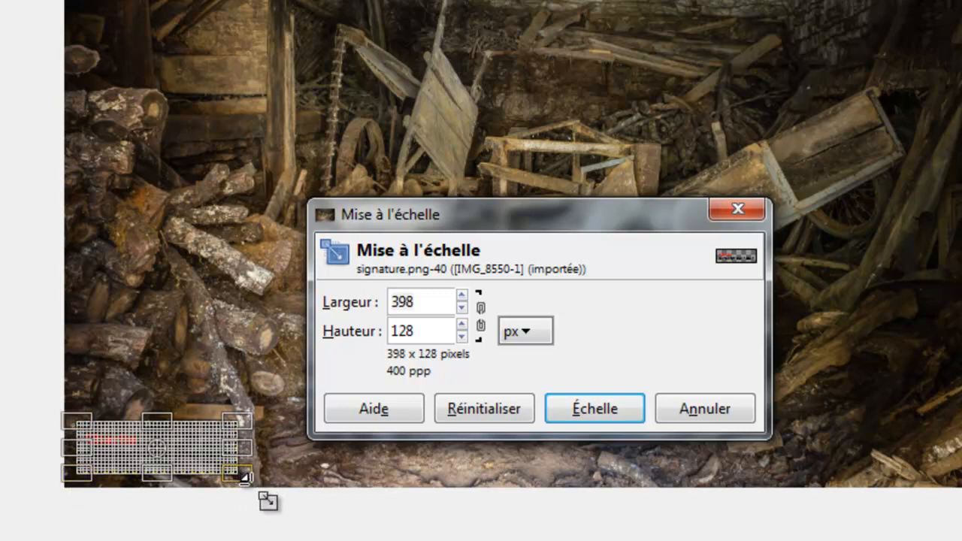
pyautogui.moveTo(244, 477)
pyautogui.mouseDown()
pyautogui.moveTo(279, 497)
pyautogui.moveTo(208, 458)
pyautogui.moveTo(244, 481)
pyautogui.moveTo(234, 472)
pyautogui.mouseUp()
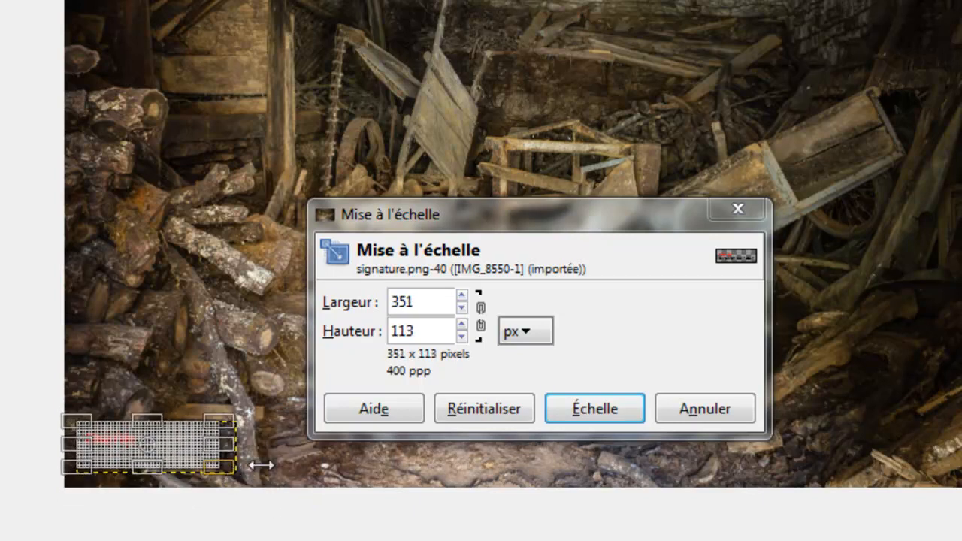
pyautogui.click(481, 316)
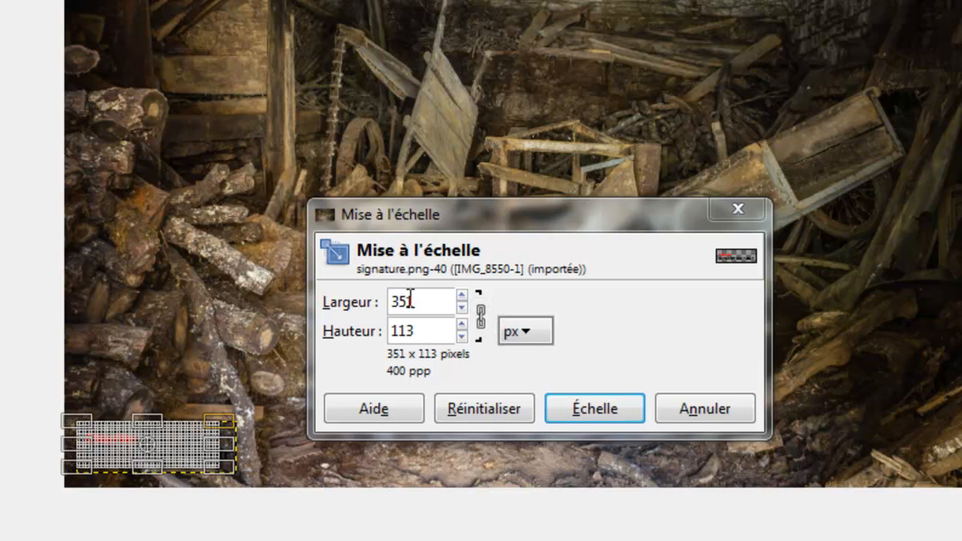
pyautogui.click(612, 410)
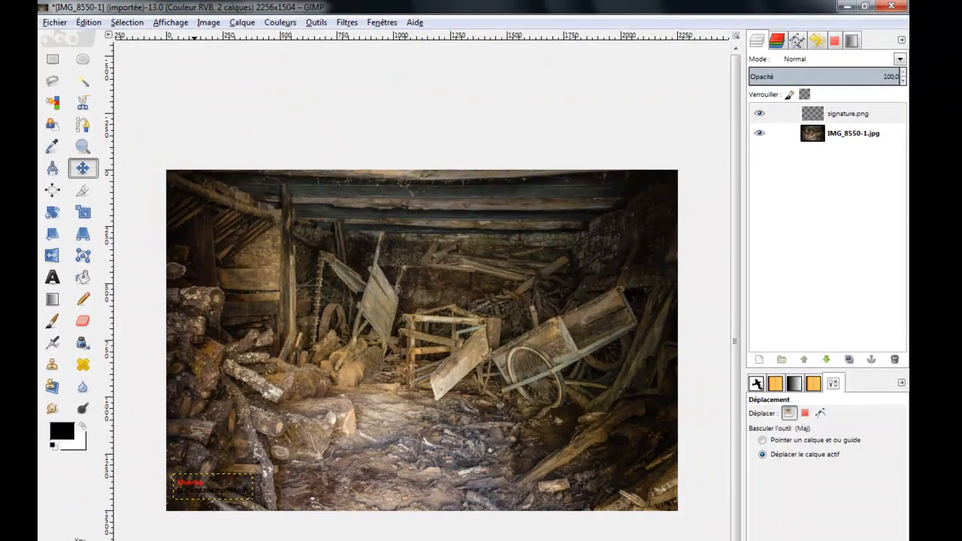
# Check the signature up close and flatten the photo and signature layers into a single layer
pyautogui.click(219, 540)
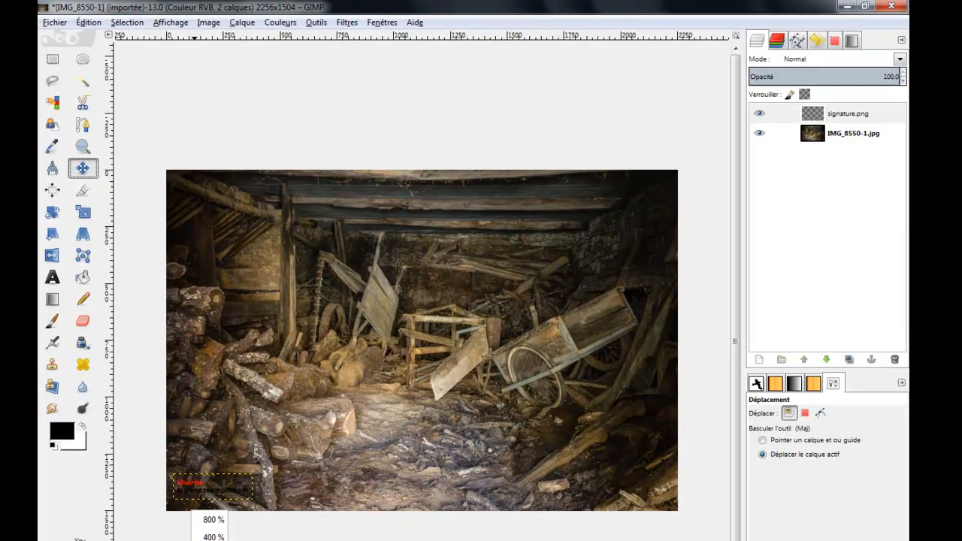
pyautogui.click(215, 540)
pyautogui.scroll(-10, 263, 537)
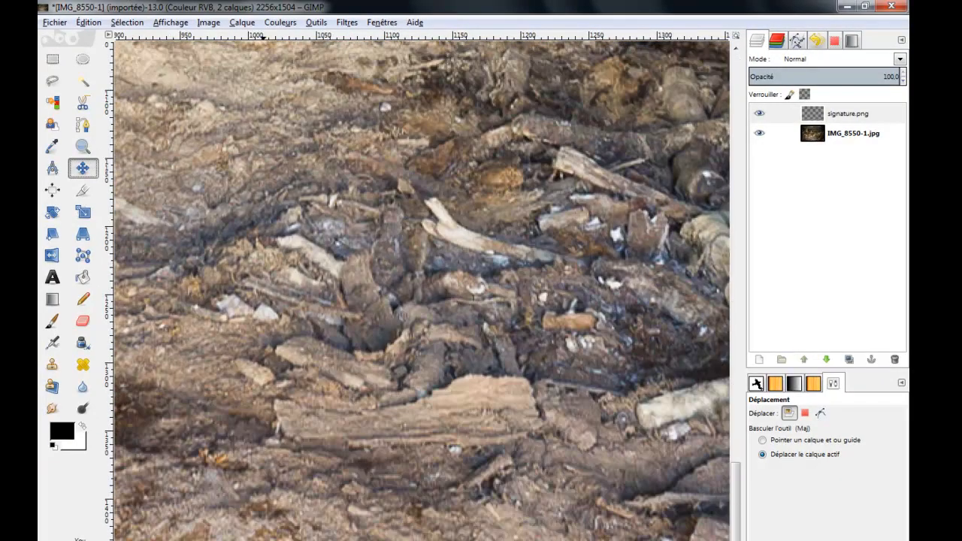
pyautogui.moveTo(406, 540); pyautogui.dragTo(165, 540)
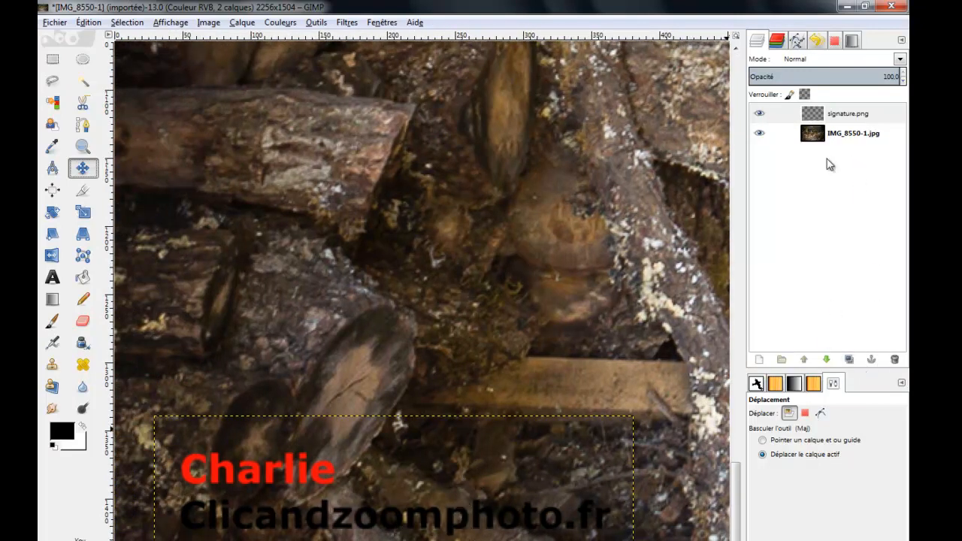
pyautogui.click(843, 138)
pyautogui.rightClick(853, 133)
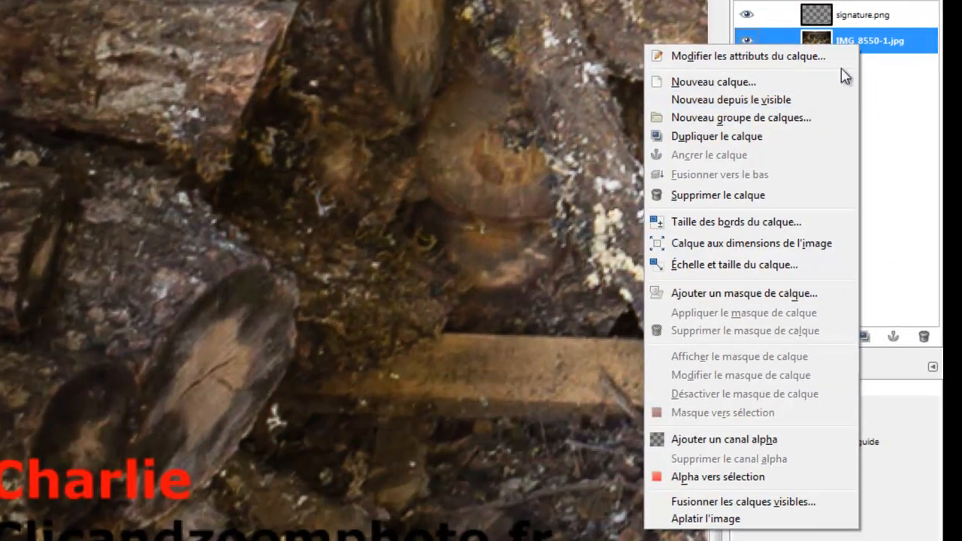
pyautogui.click(730, 524)
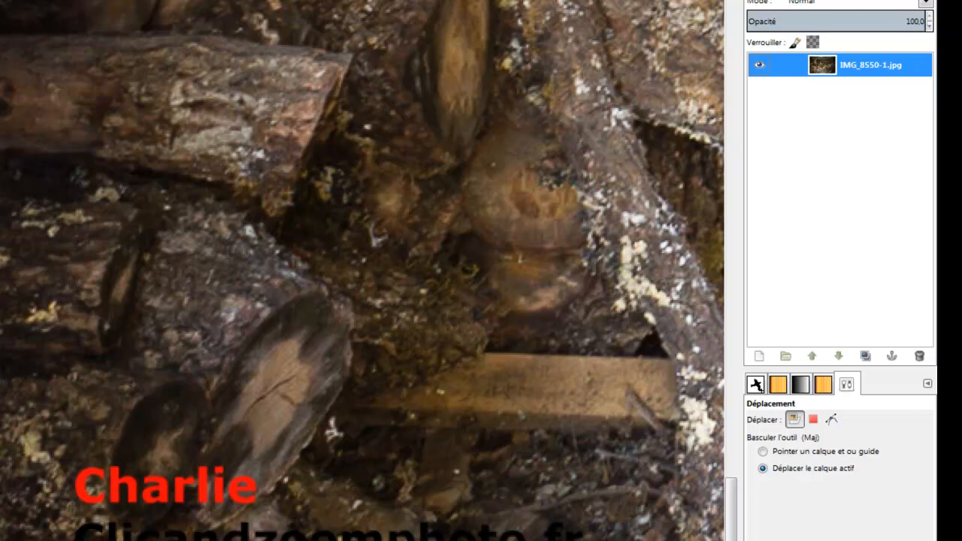
pyautogui.click(108, 539)
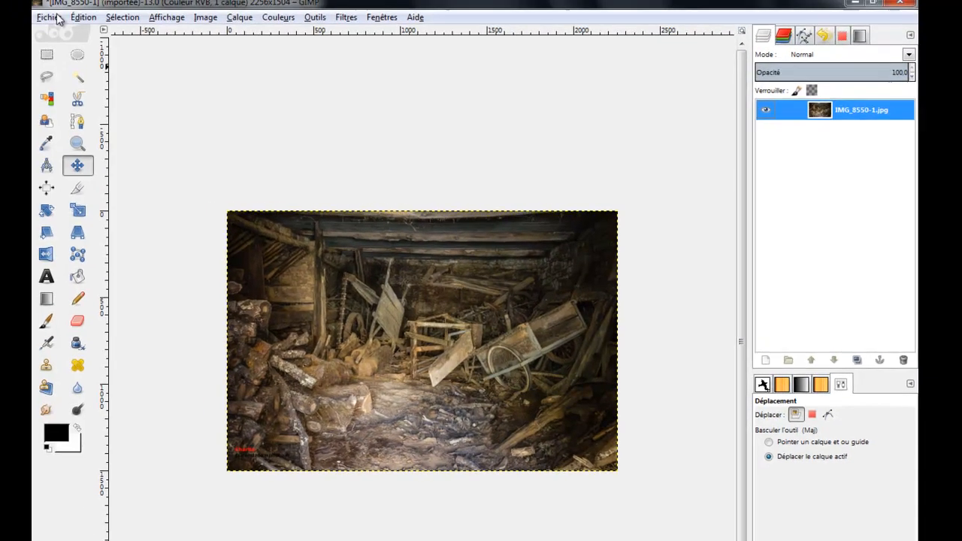
# Start exporting the flattened photo to the Desktop folder under the file name IMG_8550-11.jpg
pyautogui.click(63, 25)
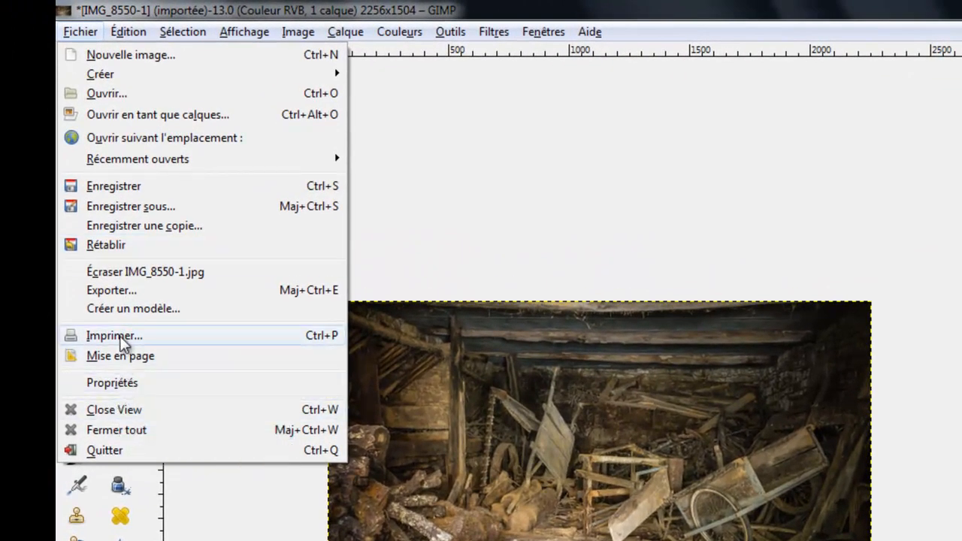
pyautogui.click(112, 292)
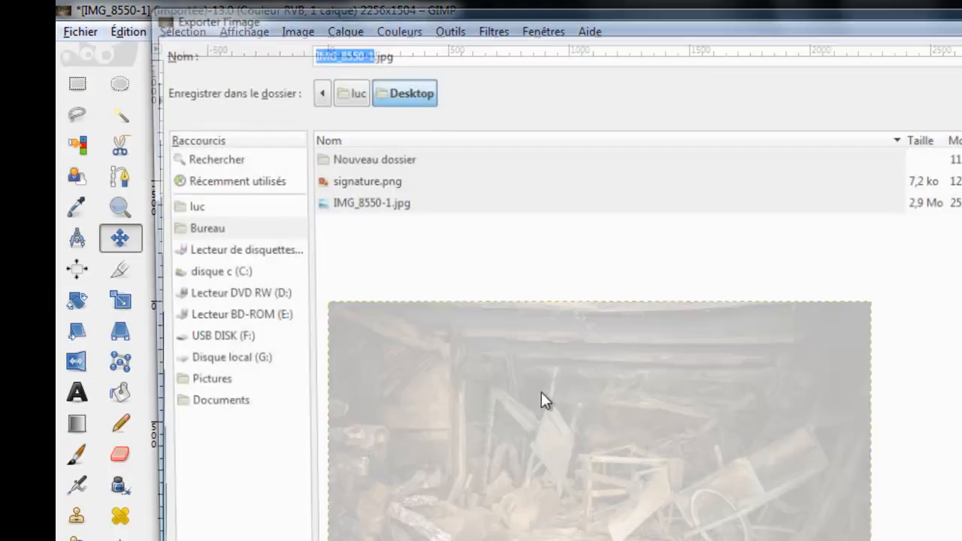
pyautogui.click(376, 209)
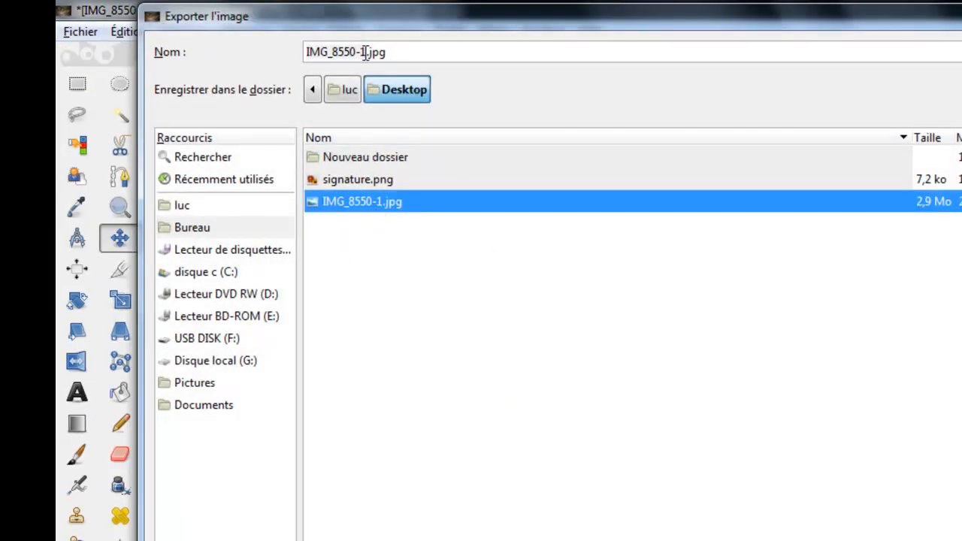
pyautogui.click(398, 53)
pyautogui.moveTo(394, 53); pyautogui.dragTo(369, 51)
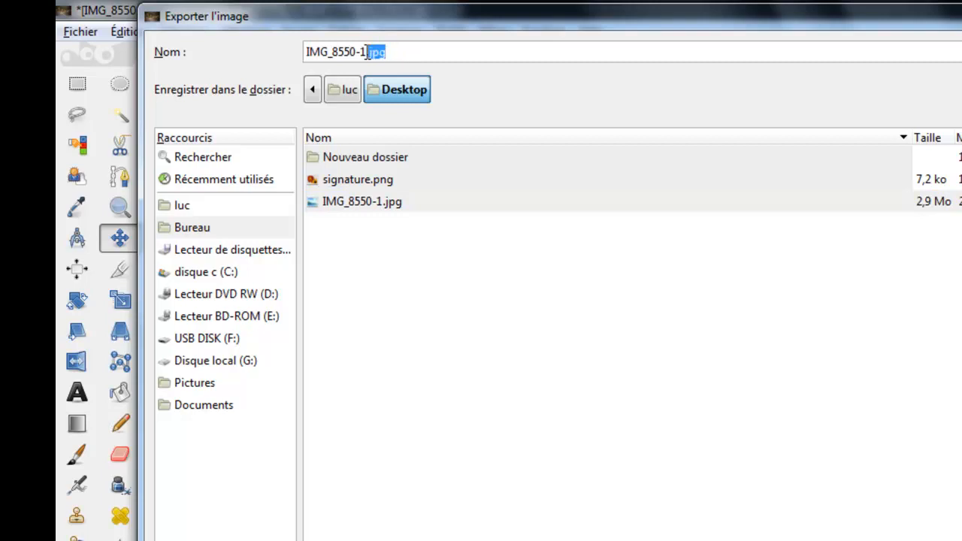
pyautogui.click(366, 51)
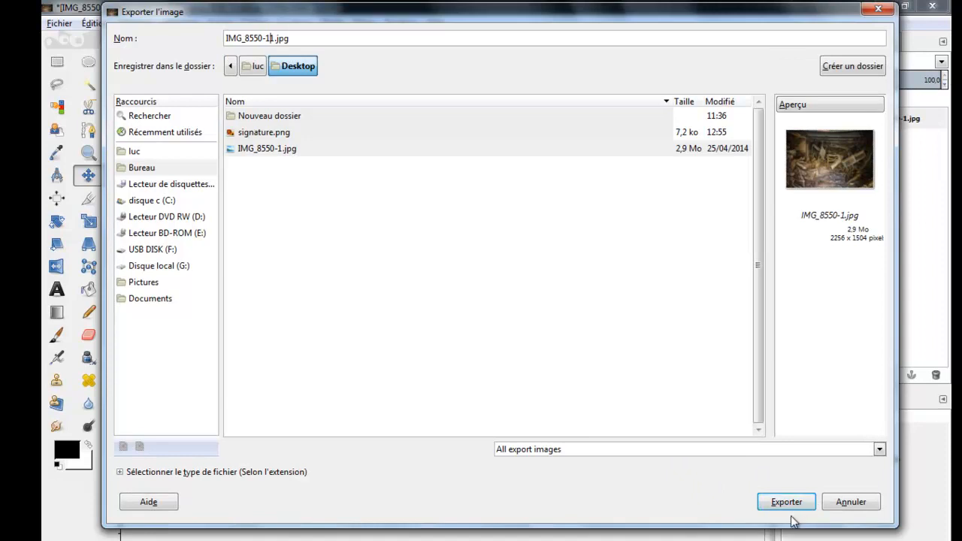
pyautogui.click(797, 506)
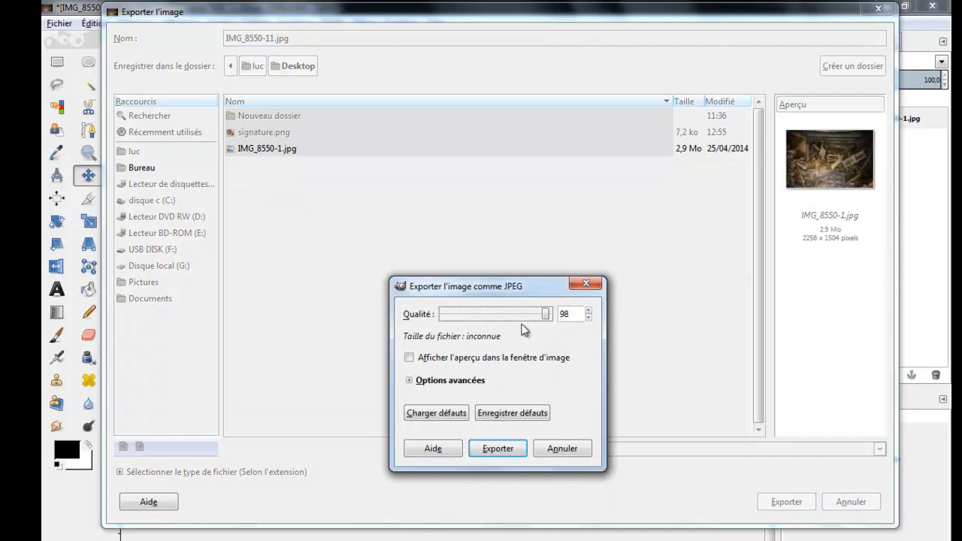
# Set the JPEG quality to 100, look over the advanced options and complete the export
pyautogui.moveTo(548, 313); pyautogui.dragTo(580, 316)
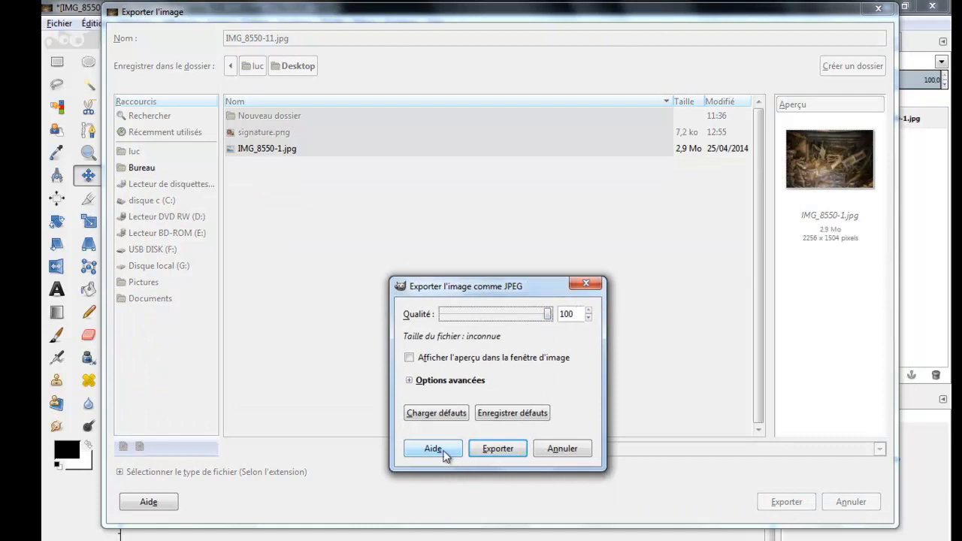
pyautogui.click(411, 382)
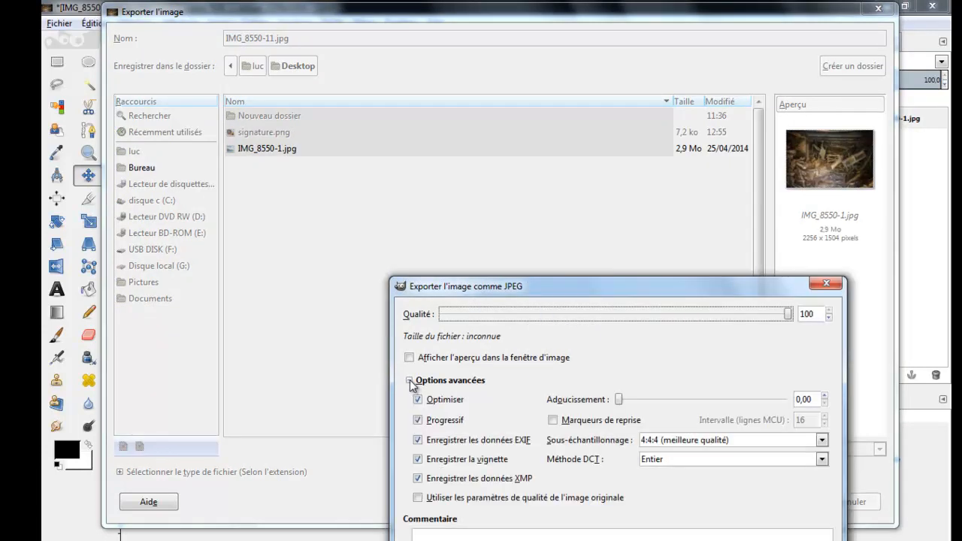
pyautogui.click(410, 381)
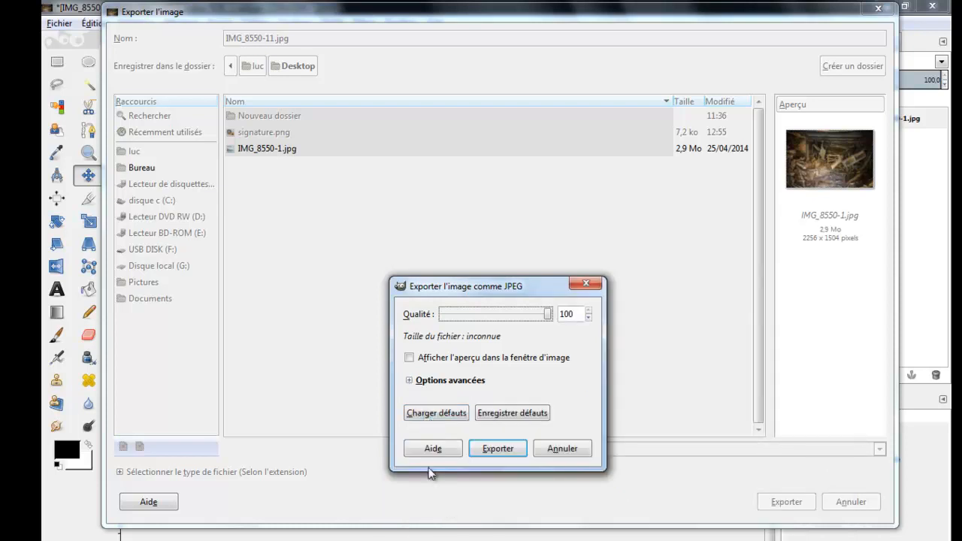
pyautogui.click(494, 450)
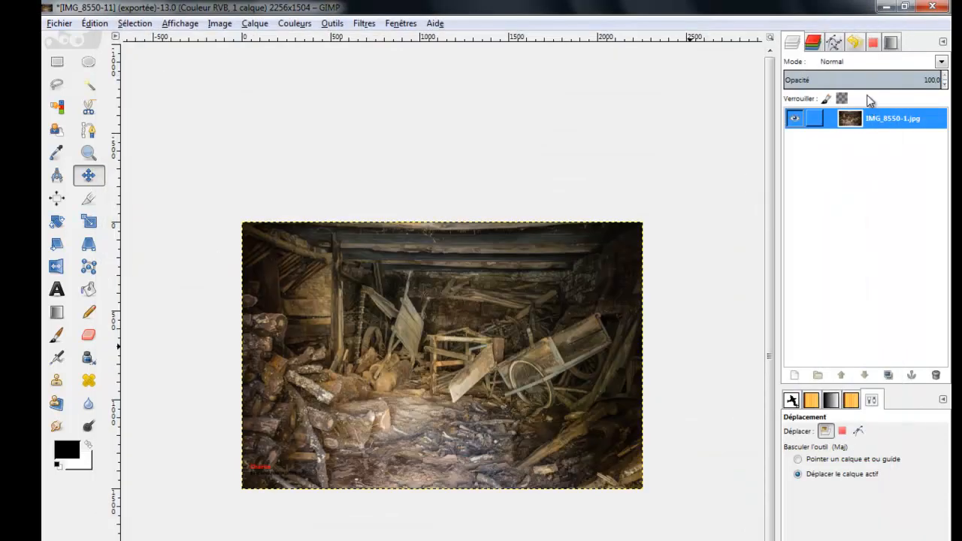
# Minimise the open windows to reach the desktop and view the exported IMG_8550-11.jpg in the Windows photo viewer
pyautogui.click(885, 8)
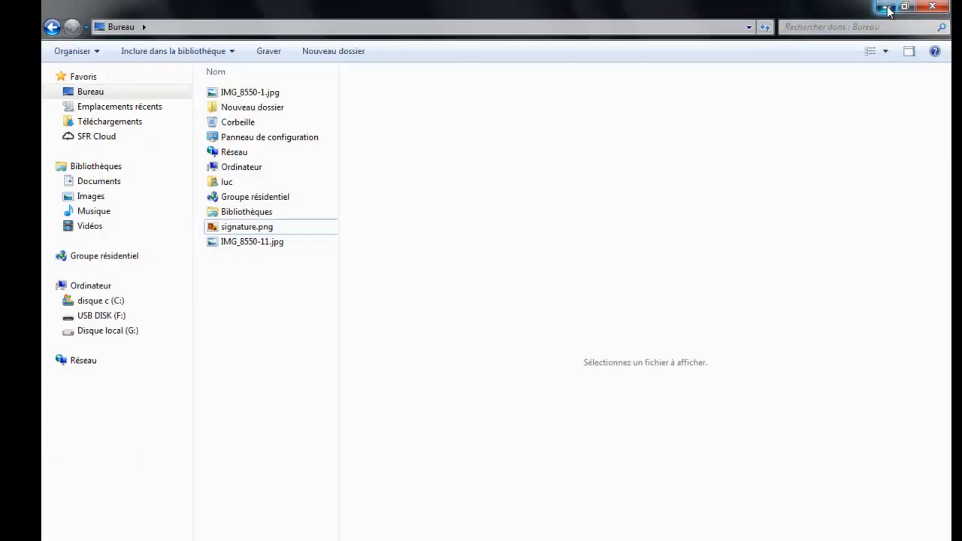
pyautogui.click(887, 9)
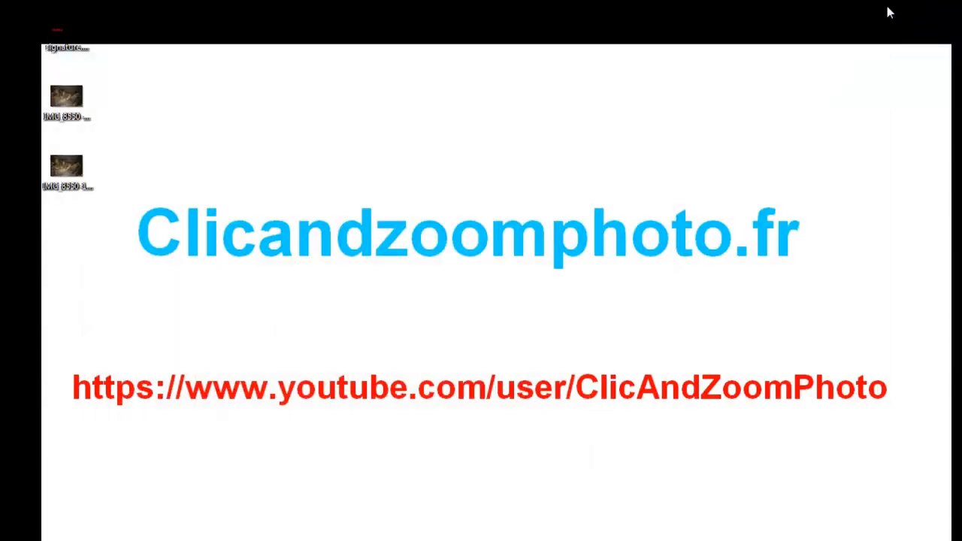
pyautogui.click(68, 183)
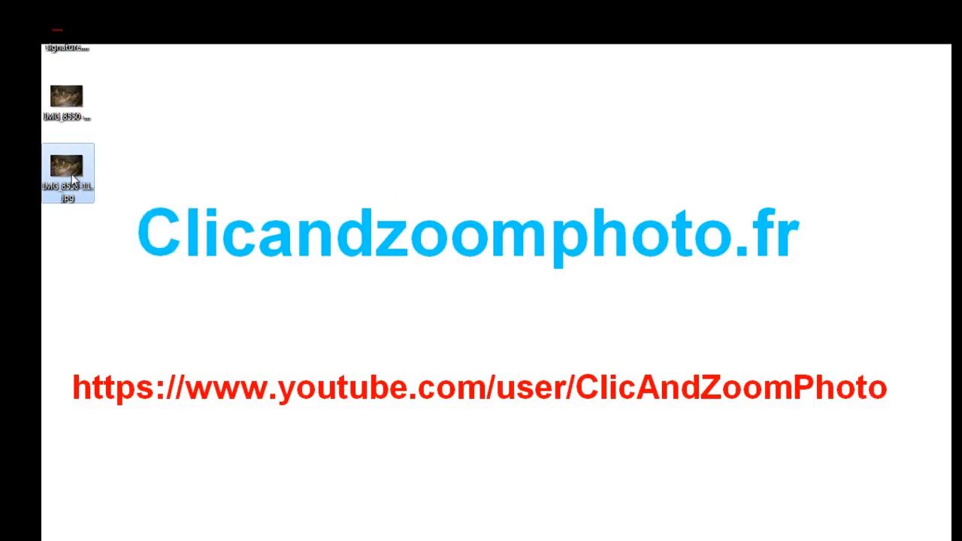
pyautogui.doubleClick(73, 178)
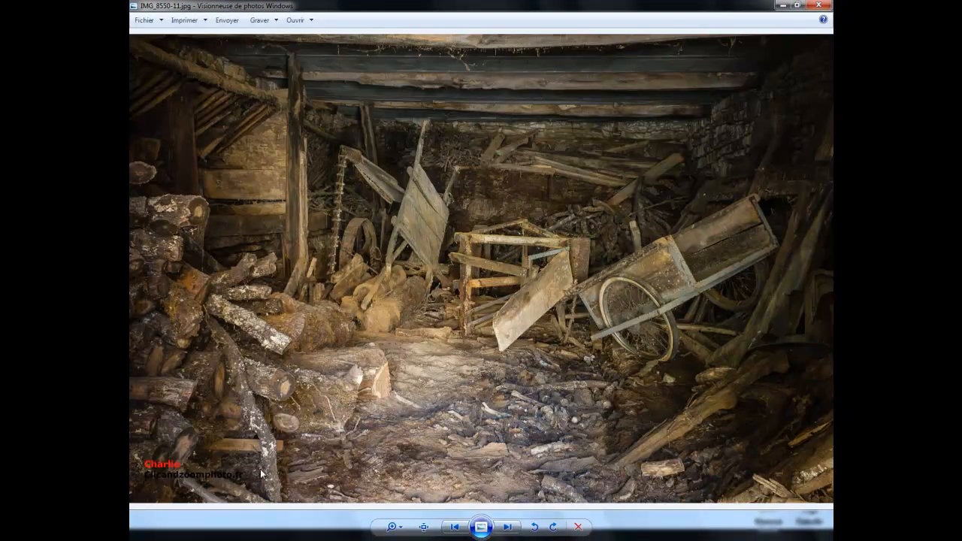
pyautogui.click(781, 8)
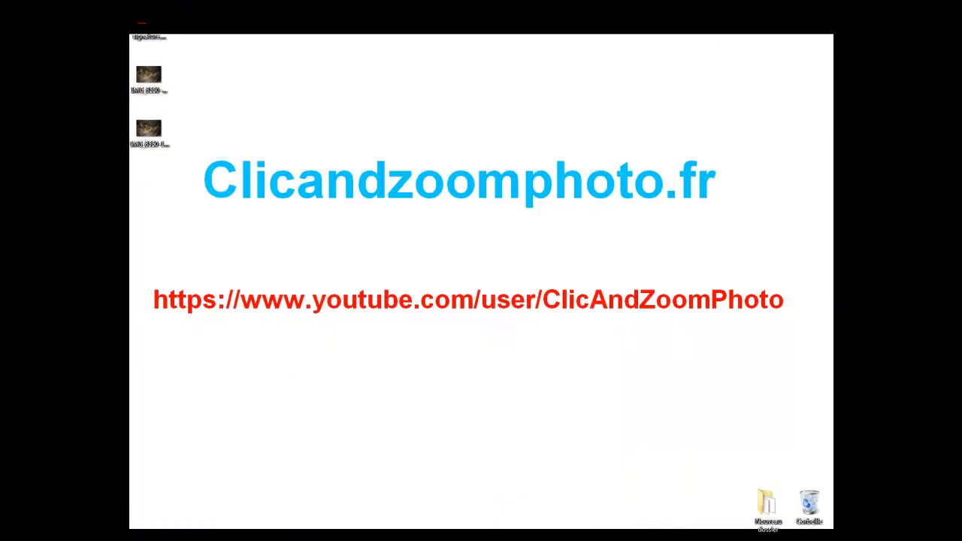